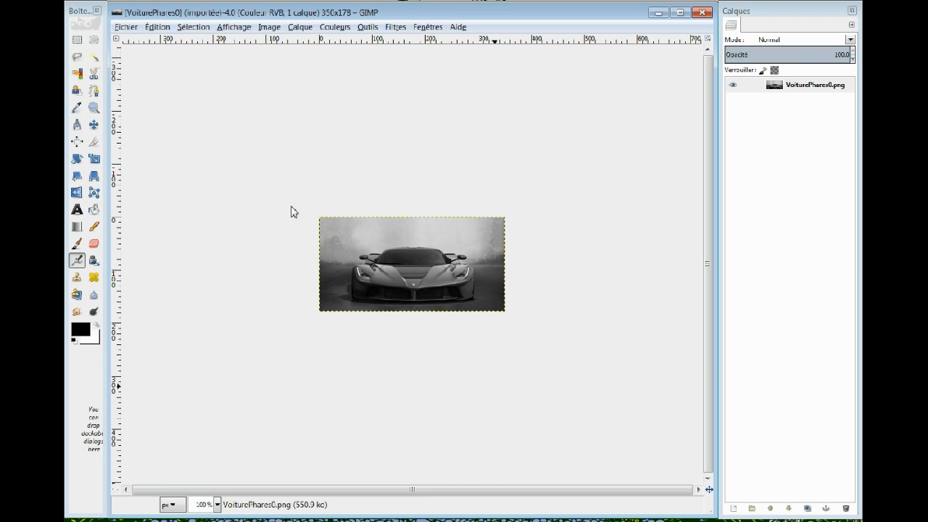
Step: Lock the pixels of the VoiturePhares0.png layer
scroll(467, 272, "up", 2)
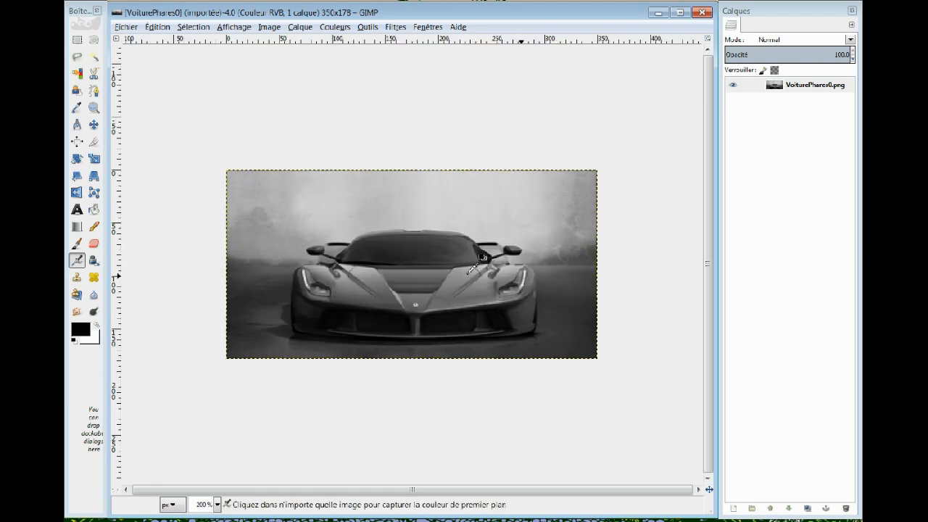
left_click(785, 88)
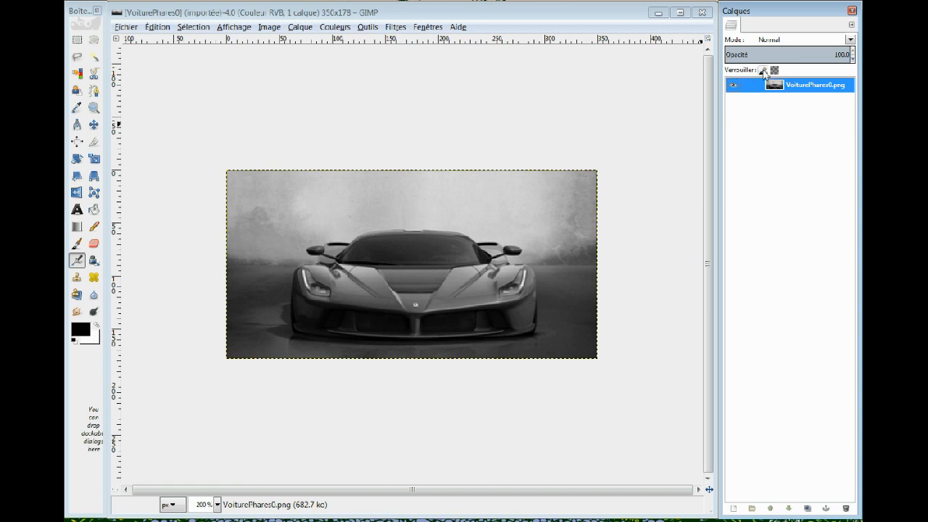
left_click(763, 70)
left_click(438, 262)
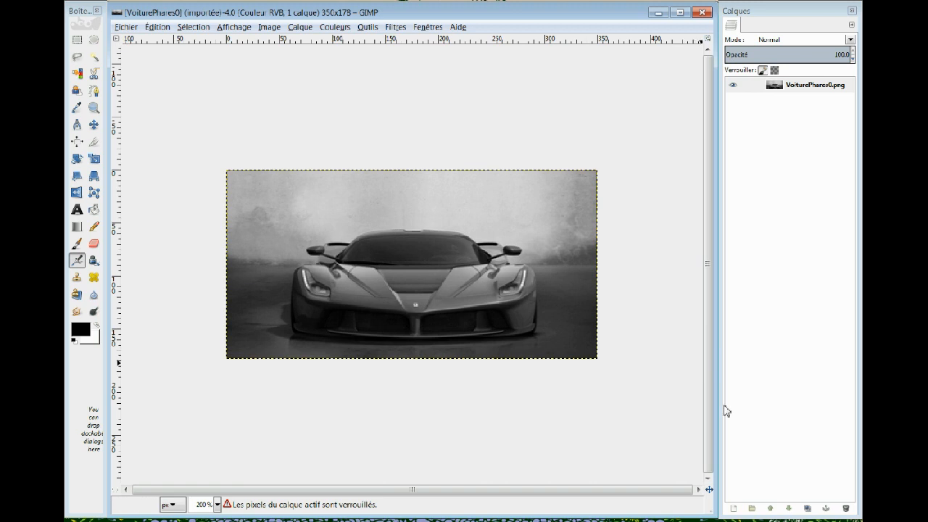
Step: Create a new transparent layer of 350 × 178 px named Calque above the car photo
left_click(735, 510)
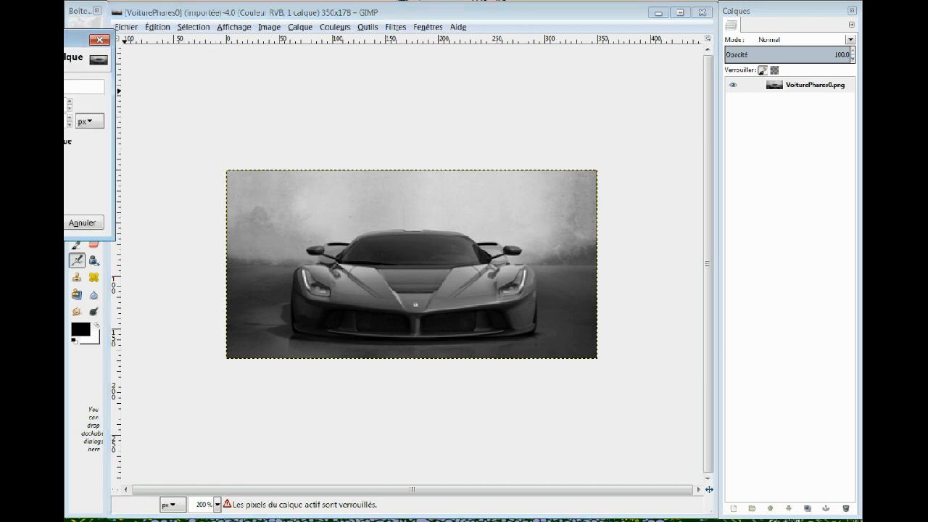
left_click_drag(31, 43, 397, 99)
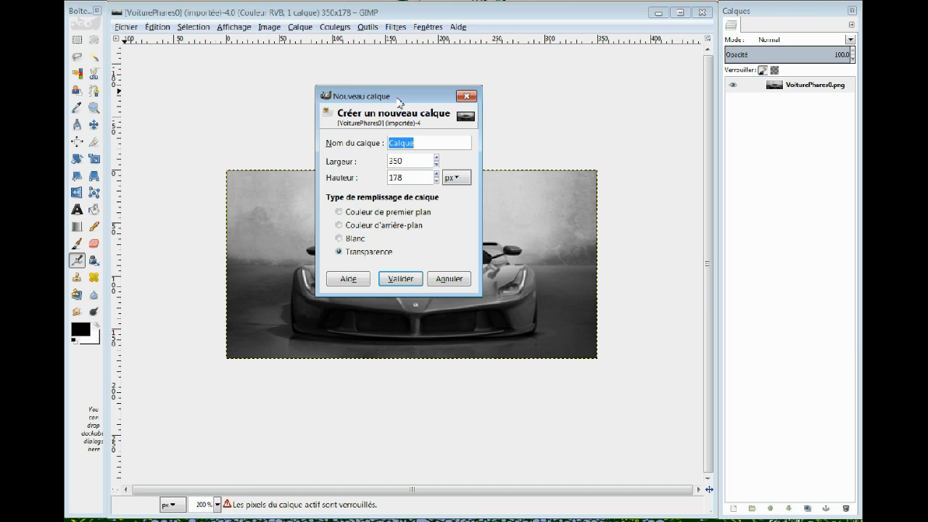
left_click(401, 280)
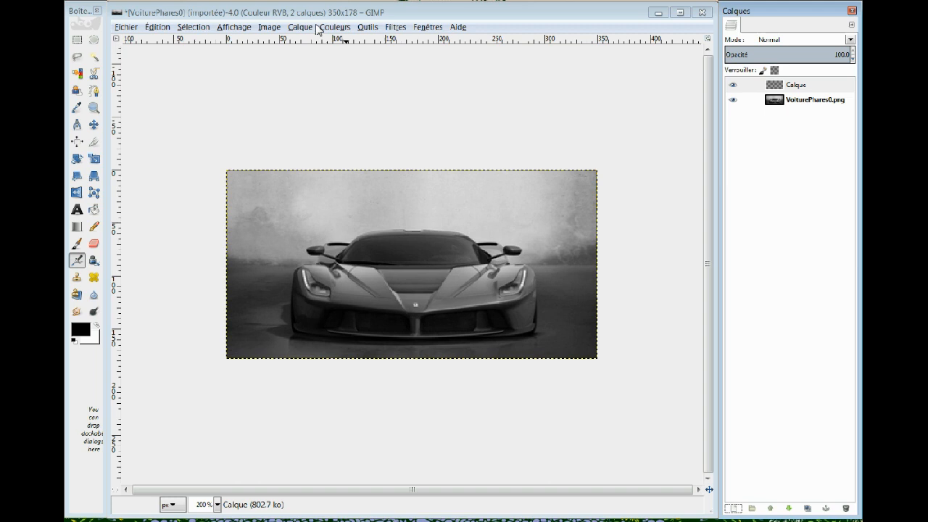
Step: Render a gradient flare (Éblouissement graduel) with the GFlare_102 preset on the new layer
left_click(396, 29)
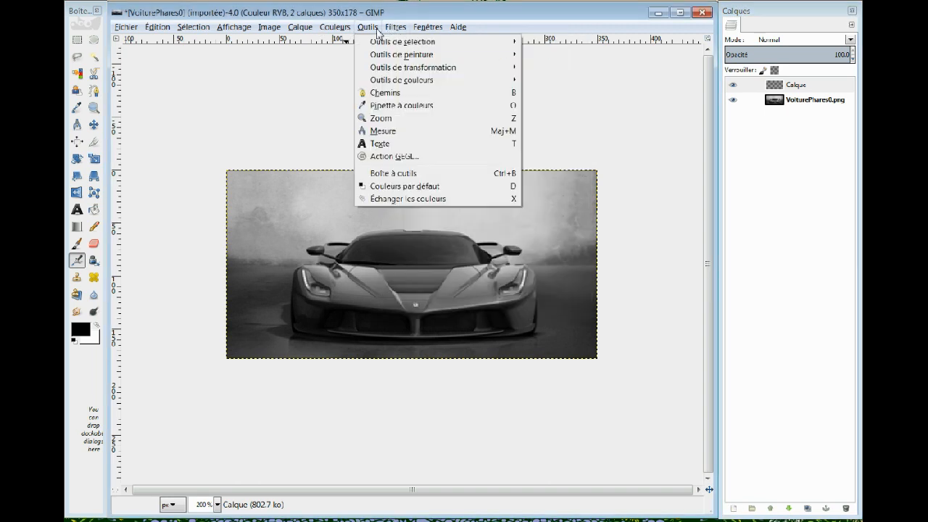
mouse_move(450, 142)
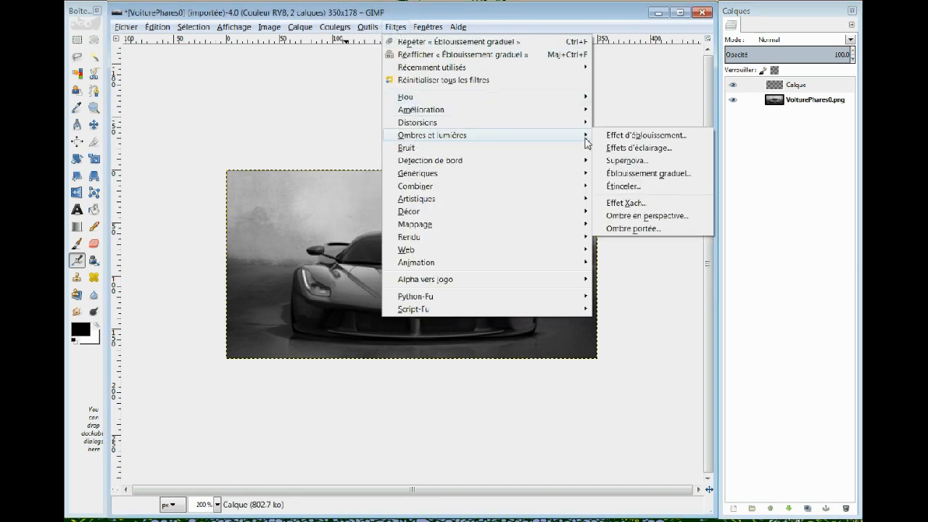
left_click(623, 176)
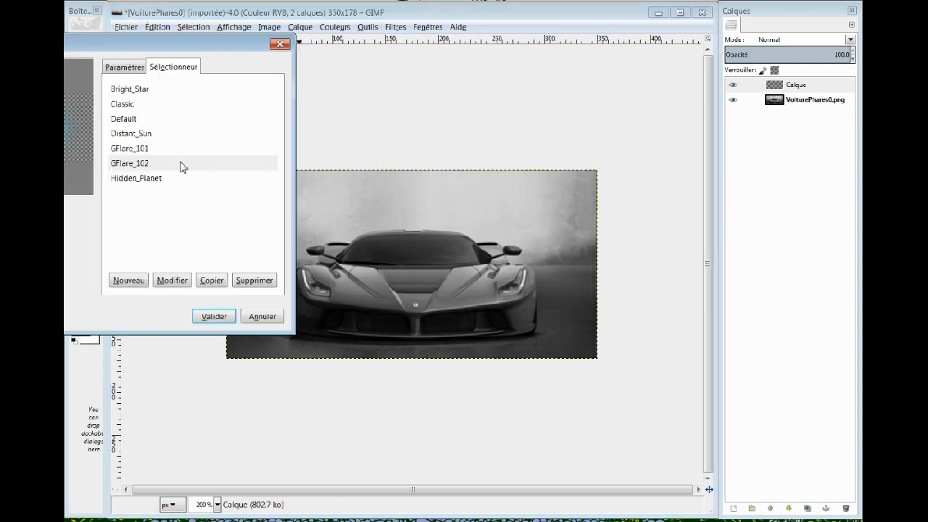
left_click(144, 149)
left_click(145, 120)
left_click(137, 164)
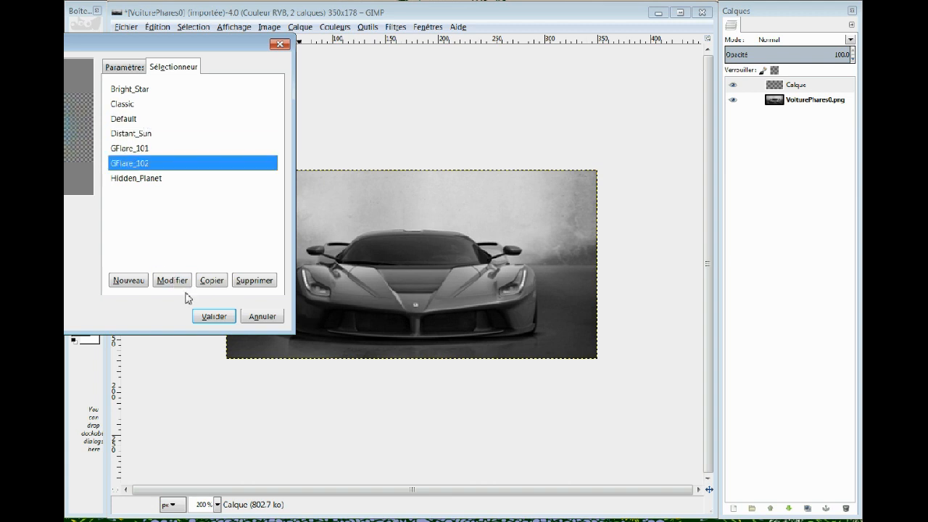
left_click_drag(175, 47, 367, 75)
left_click(406, 343)
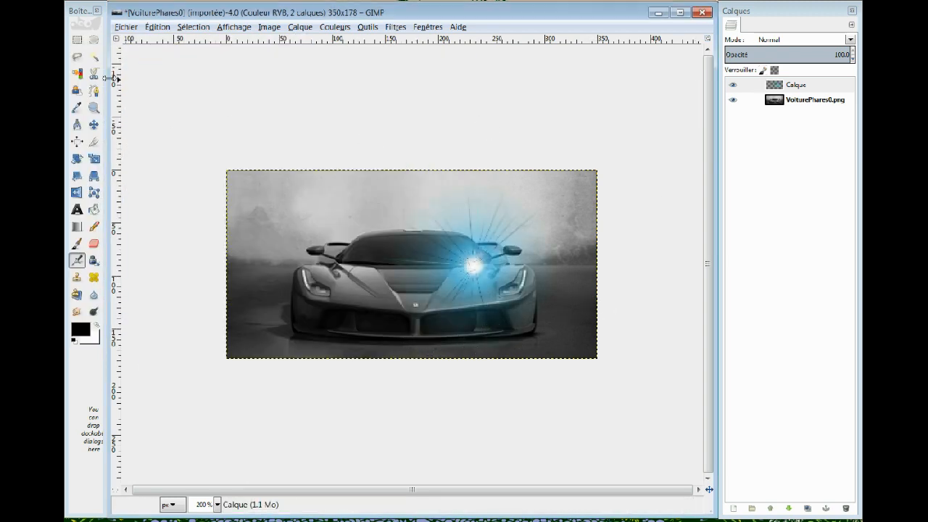
Step: Move the flare onto the headlight on the image's right side and apply a threshold (Seuil) of 127 to 255 to it
left_click(94, 124)
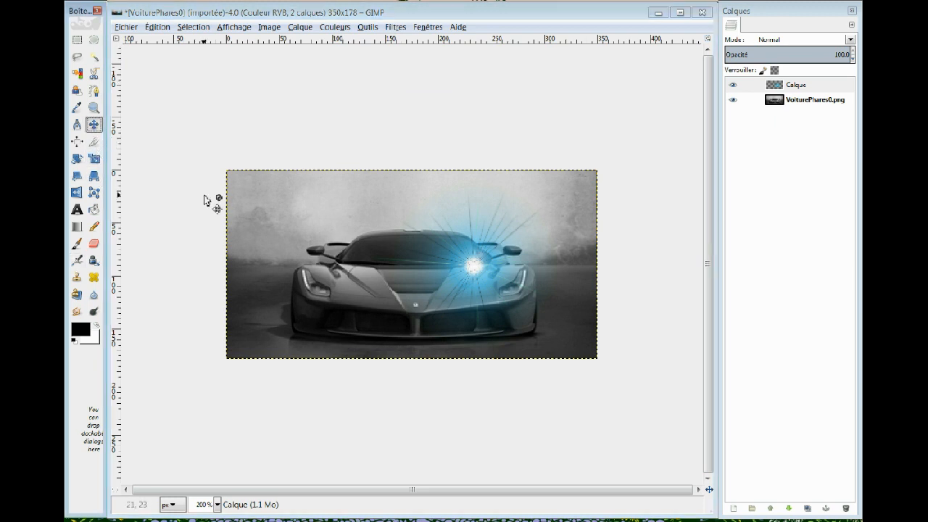
left_click_drag(471, 268, 512, 290)
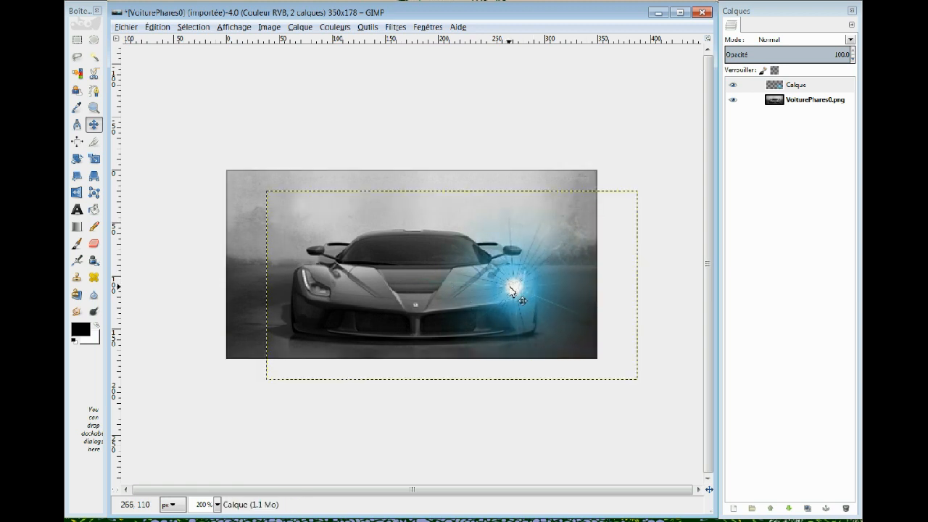
left_click(299, 28)
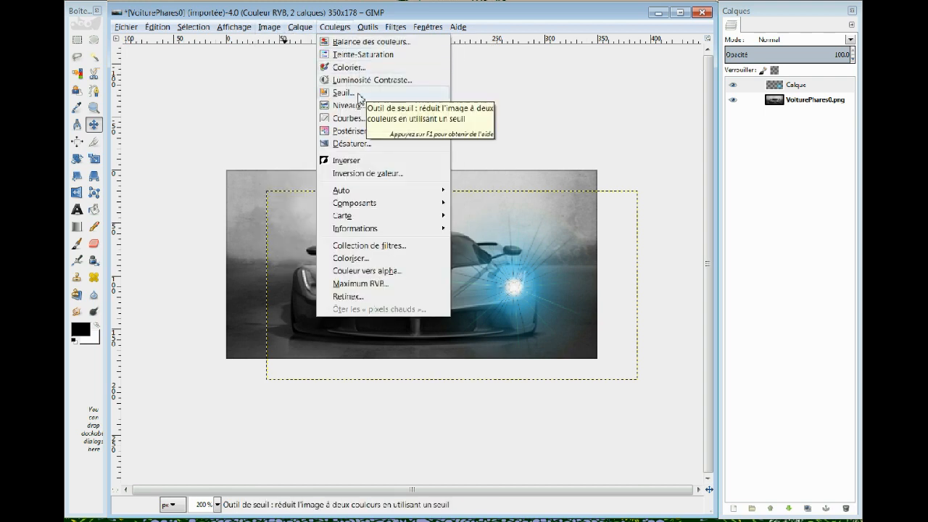
left_click(356, 94)
left_click_drag(45, 34, 224, 98)
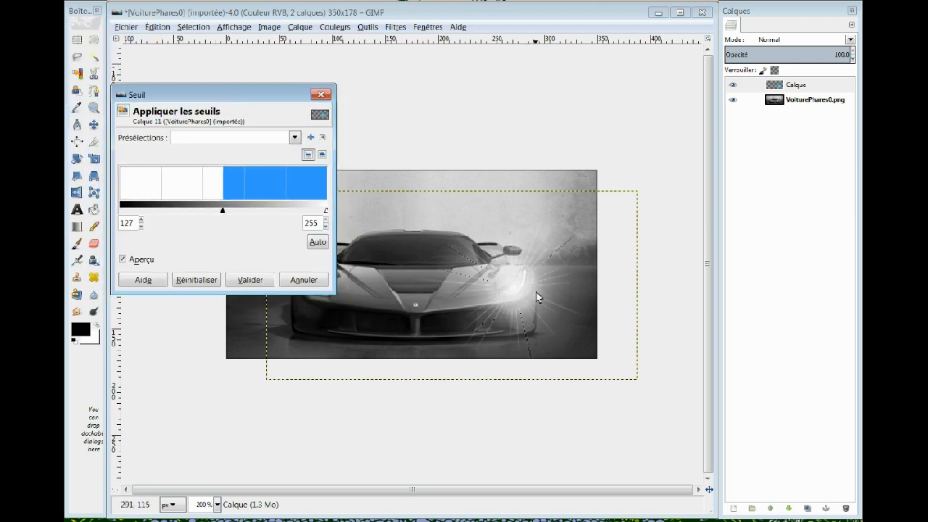
left_click(250, 279)
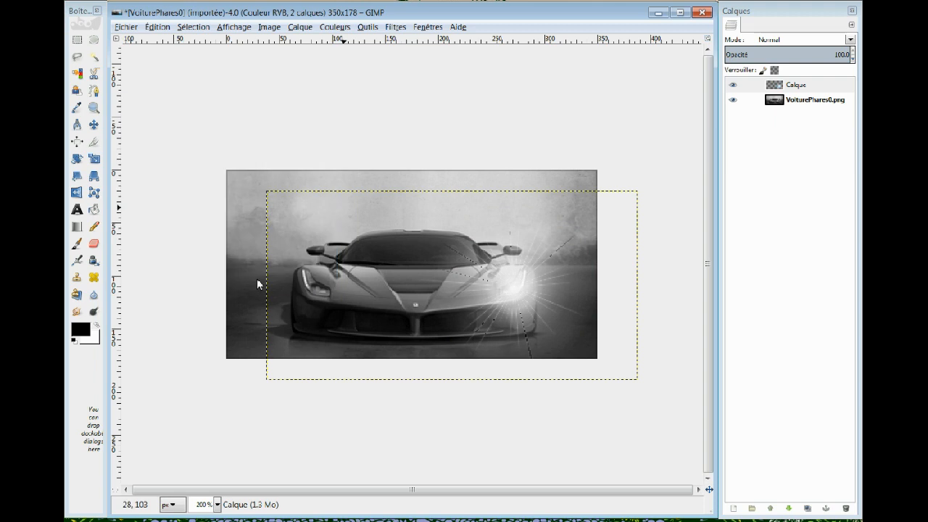
Step: Duplicate the flare layer Calque
left_click(782, 90)
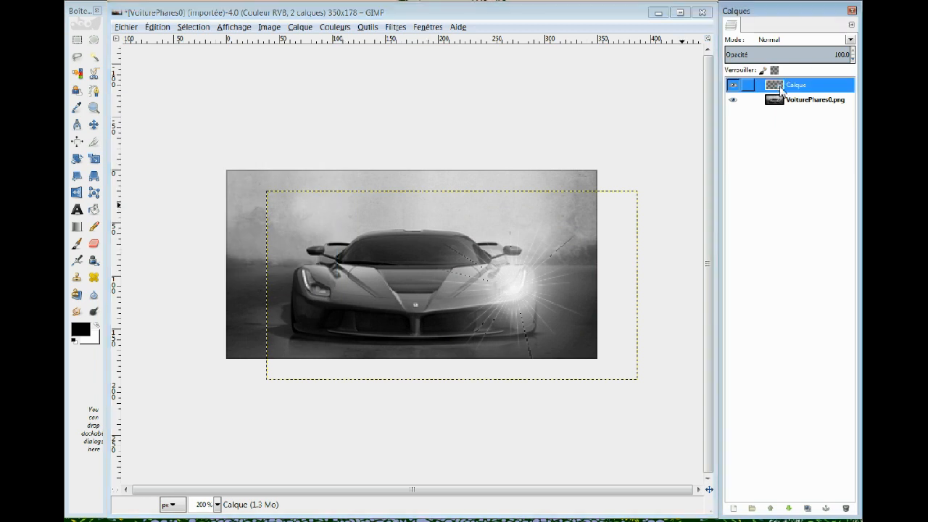
right_click(788, 91)
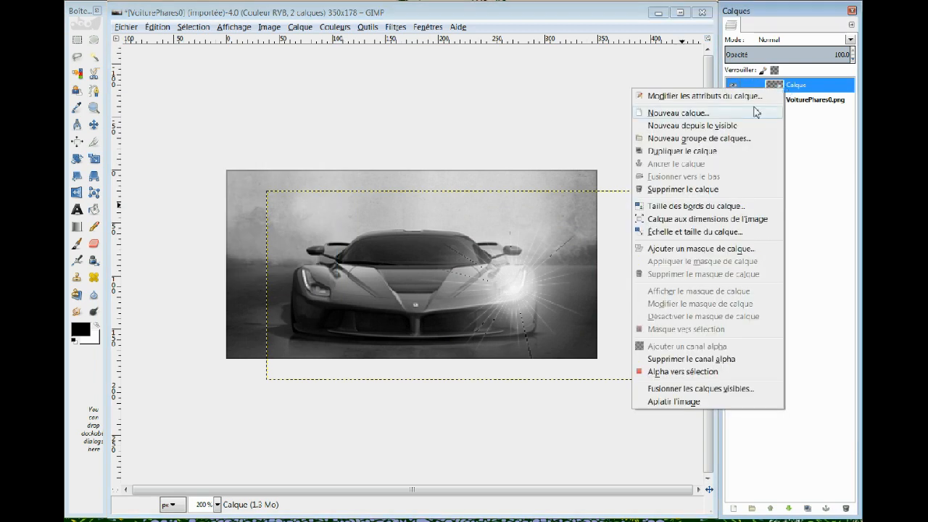
left_click(734, 151)
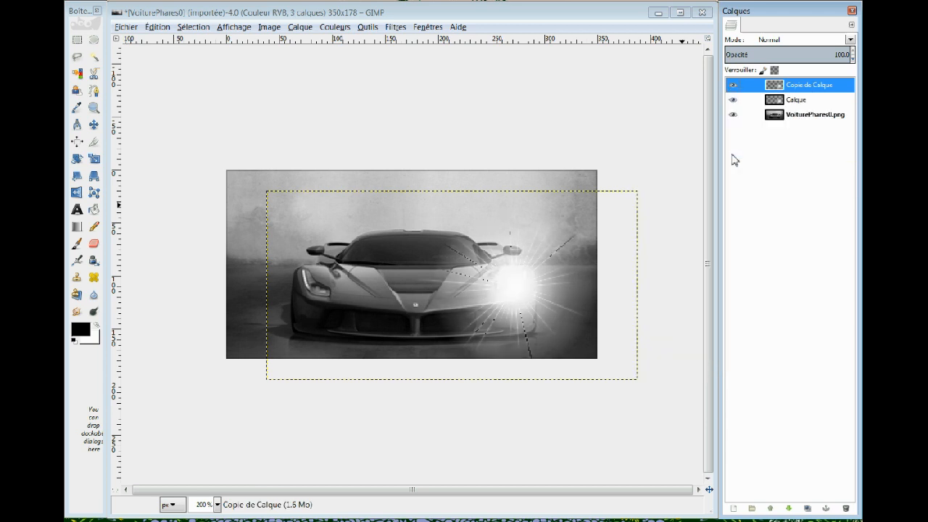
left_click(519, 296)
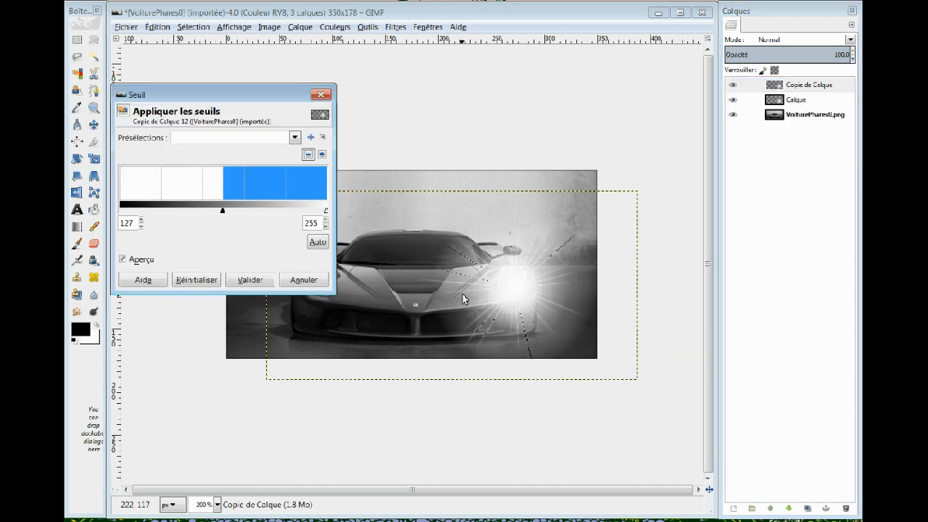
left_click(321, 94)
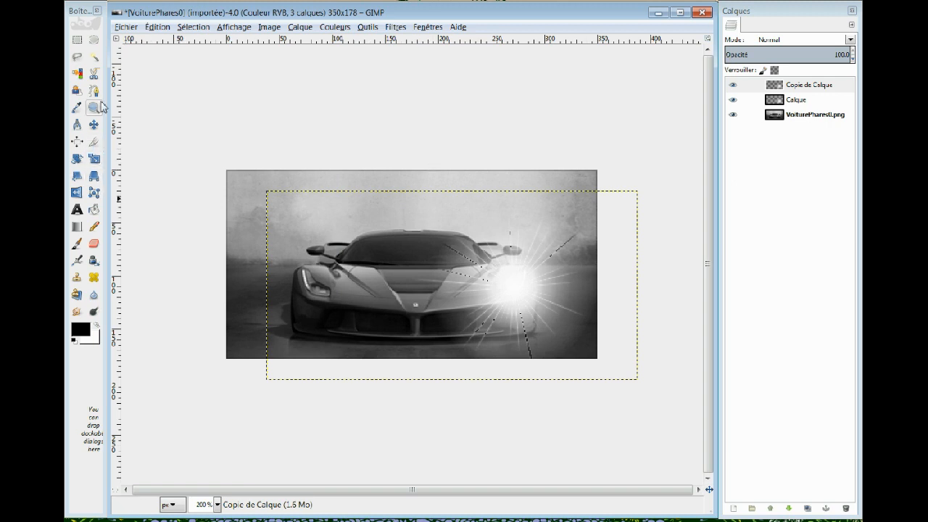
Step: Move the duplicated flare onto the headlight on the image's left side and nudge both flares into alignment
left_click(94, 124)
left_click_drag(529, 293, 321, 309)
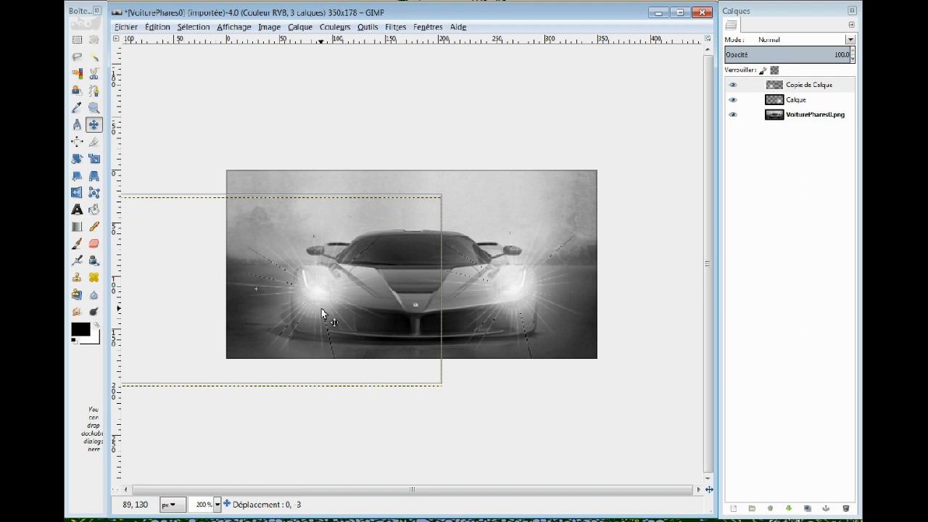
left_click_drag(522, 301, 520, 302)
left_click_drag(323, 302, 323, 302)
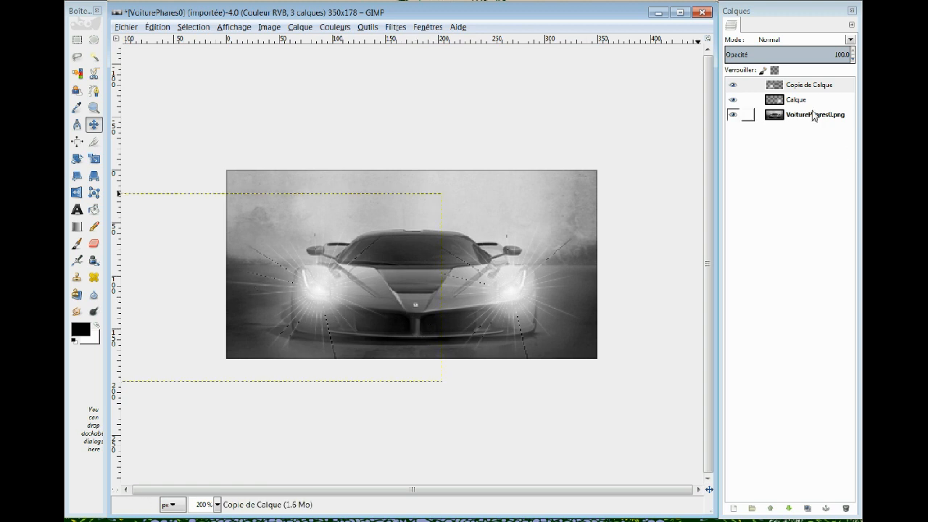
Step: Hide both flare layers and add a new transparent layer above them
left_click(733, 100)
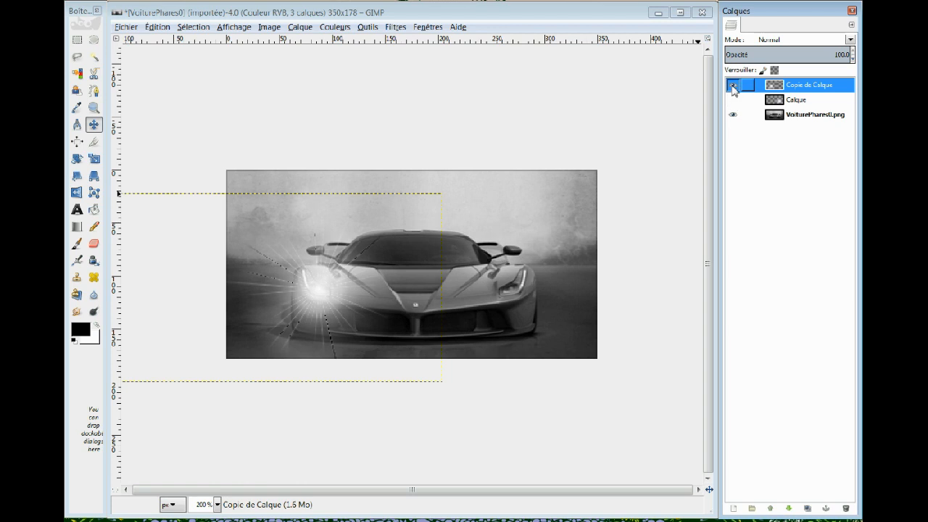
left_click(733, 85)
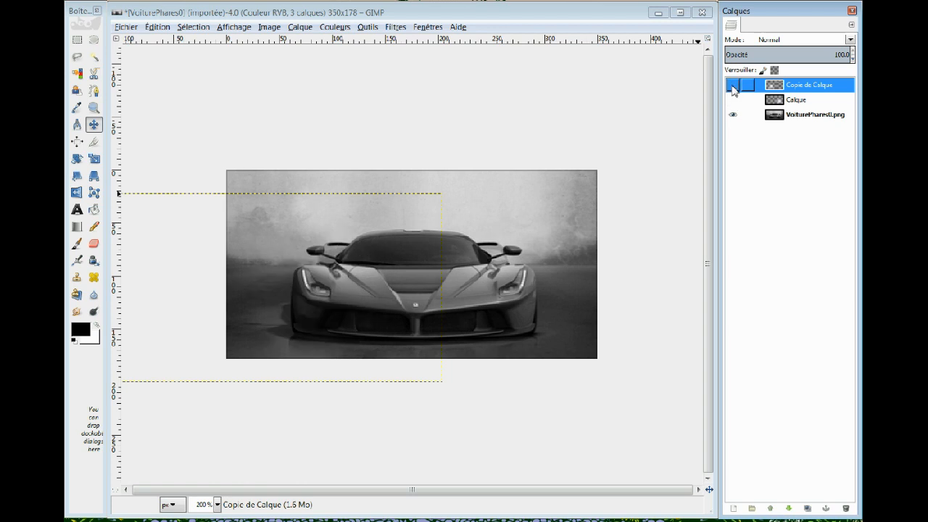
left_click(733, 508)
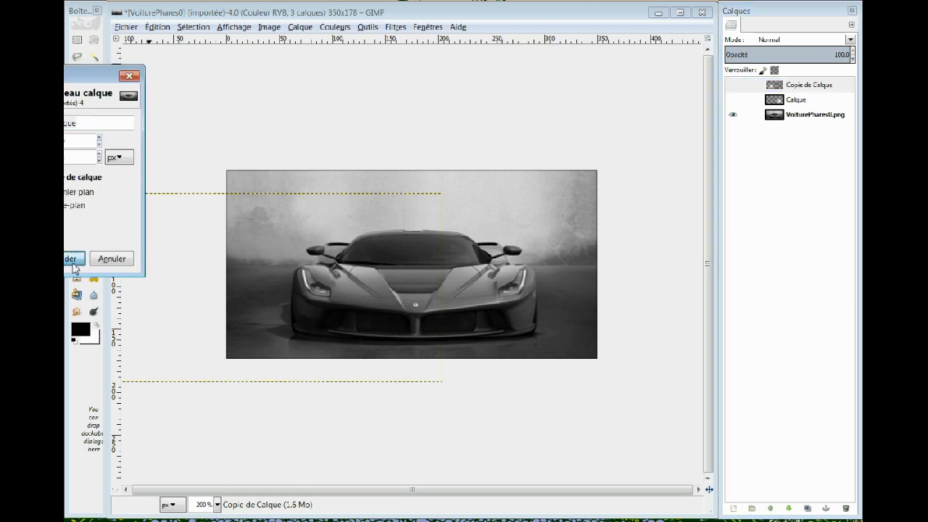
left_click(73, 259)
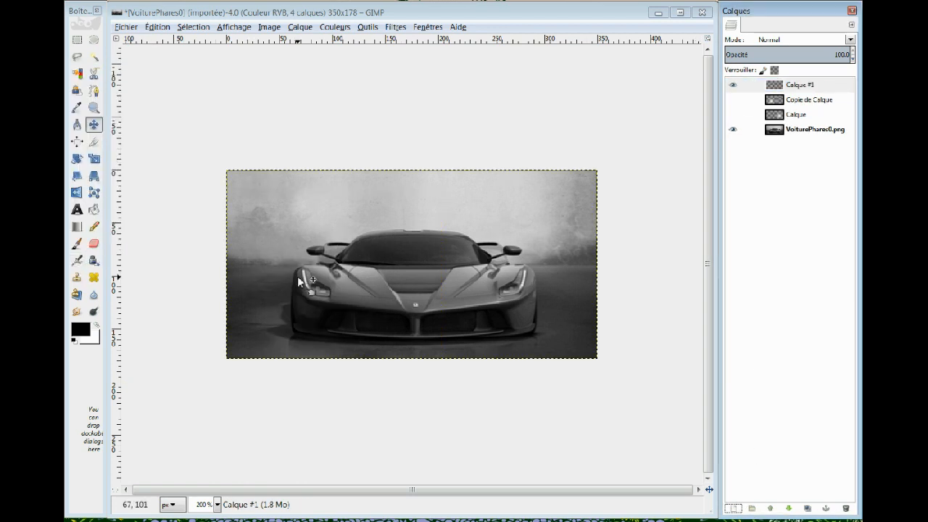
Step: Outline the headlight on the image's left side with a closed free selection
left_click(78, 58)
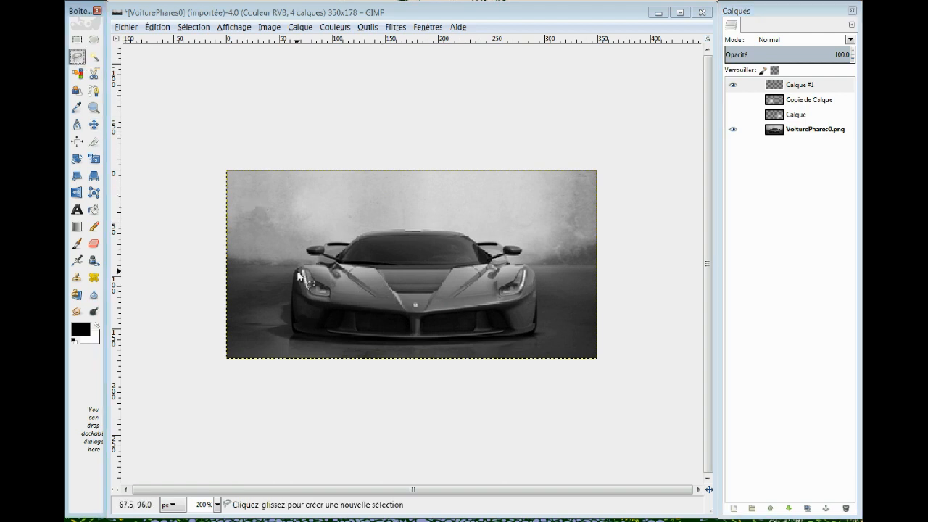
left_click_drag(308, 270, 326, 294)
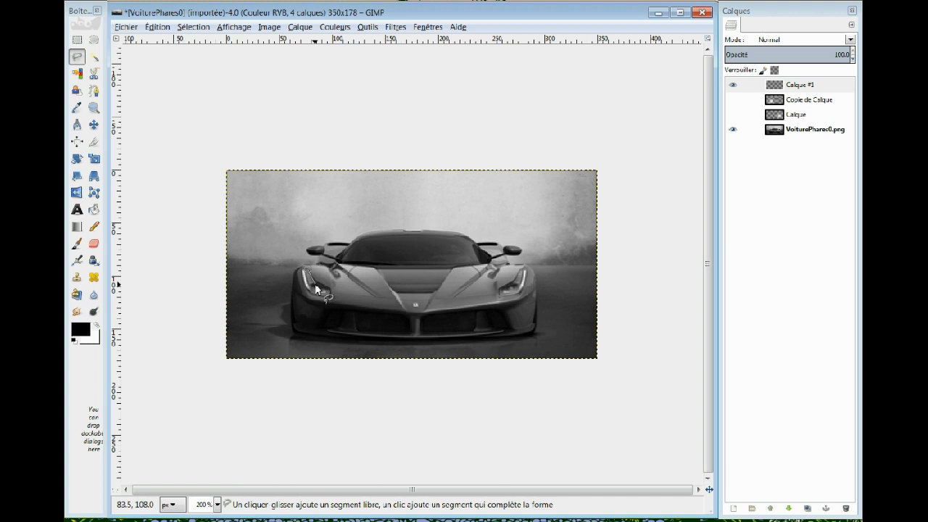
left_click(331, 289)
left_click(331, 295)
left_click(324, 295)
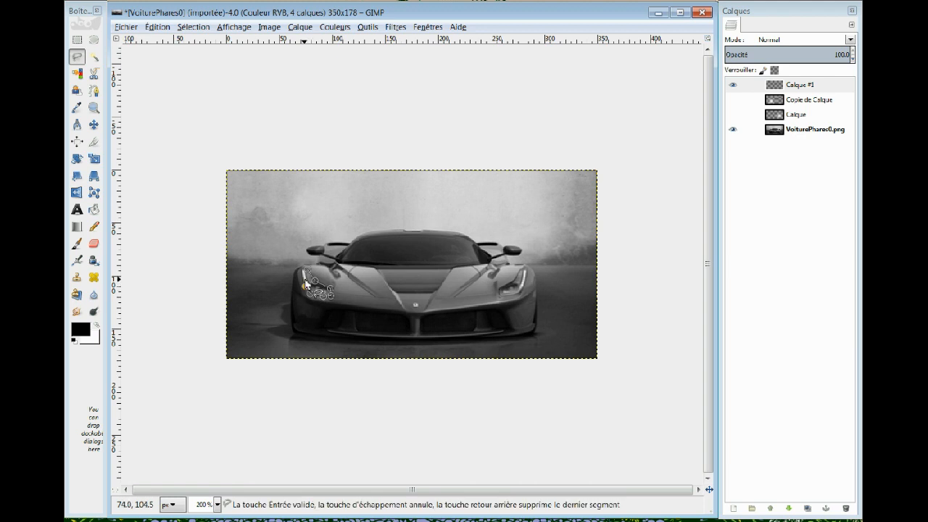
left_click(303, 270)
left_click(307, 270)
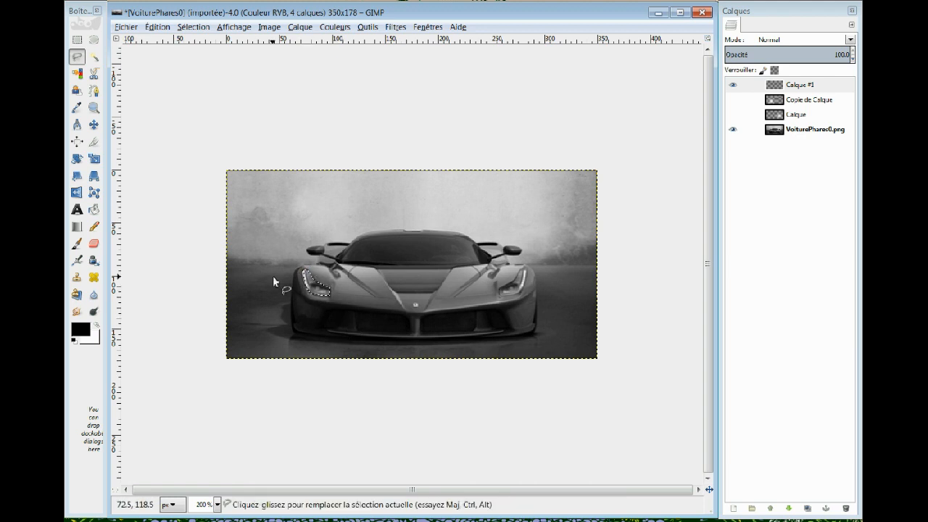
Step: Paint the selected headlight white with the Paintbrush and clear the selection
left_click(77, 243)
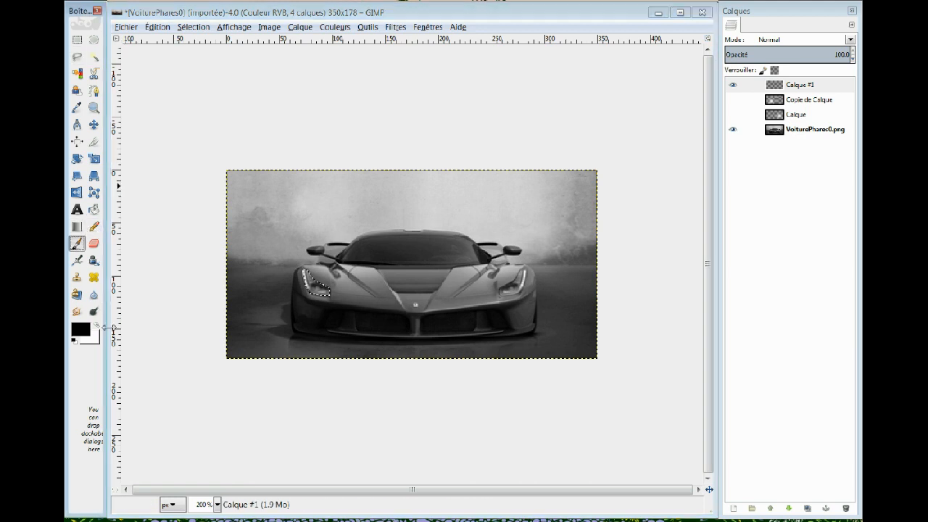
left_click(98, 328)
mouse_move(323, 294)
left_mouse_down()
mouse_move(293, 255)
mouse_move(320, 290)
mouse_move(360, 304)
mouse_move(338, 304)
left_mouse_up()
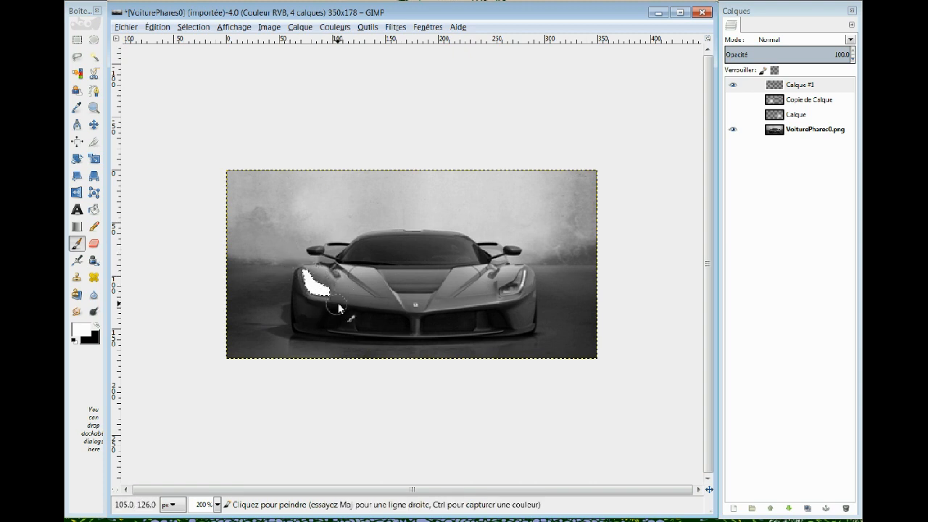
left_click(193, 27)
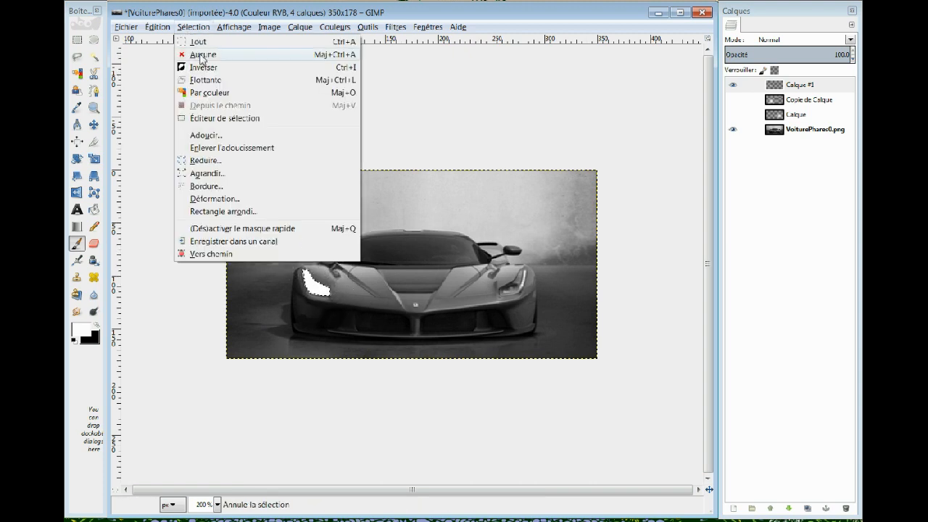
left_click(202, 55)
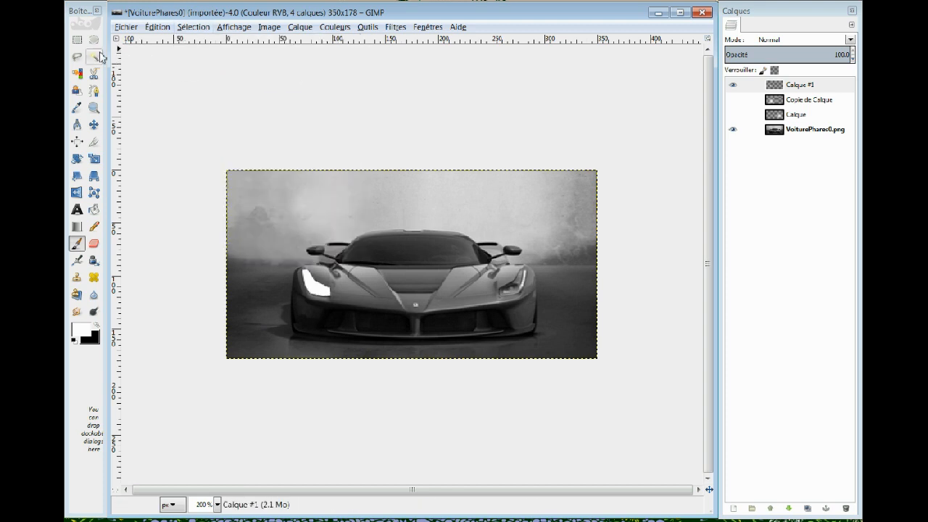
Step: Outline the headlight on the image's right side with a closed free selection
left_click(77, 56)
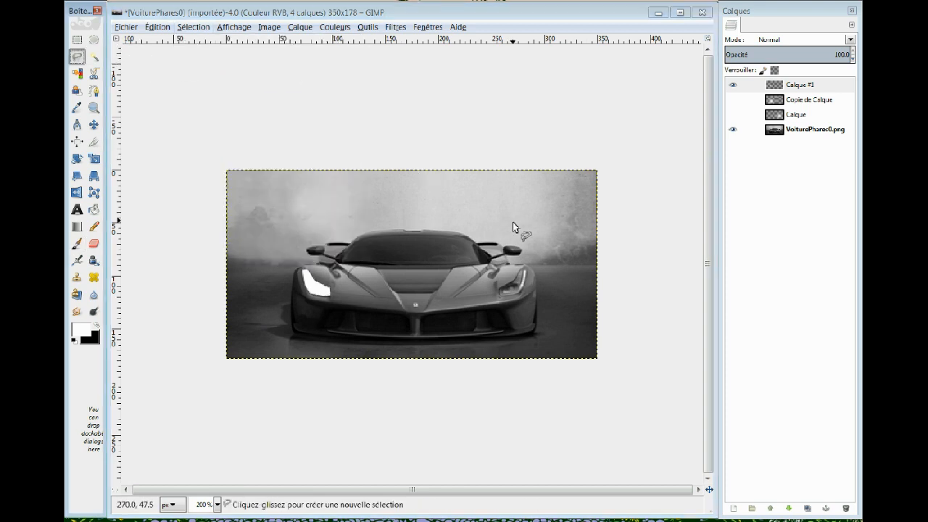
left_click(526, 271)
left_click(523, 292)
left_click(513, 295)
left_click(501, 290)
left_click(513, 281)
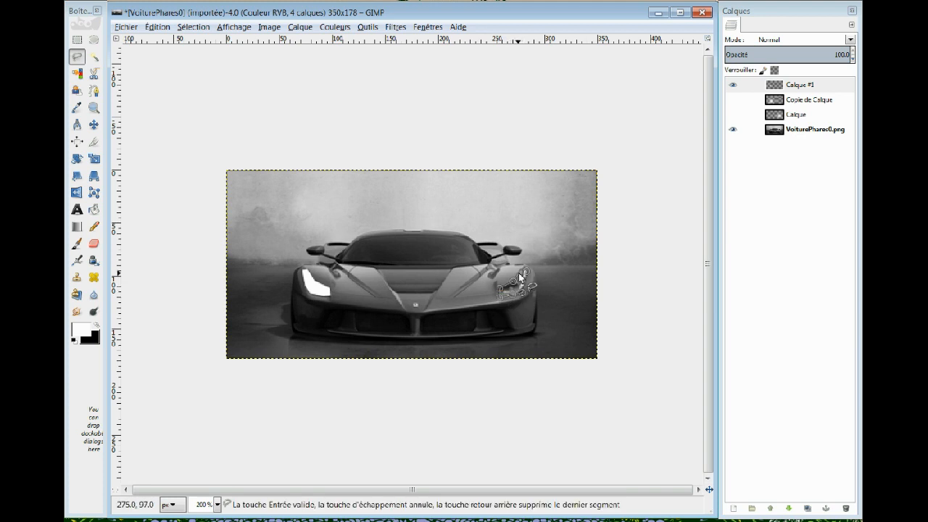
left_click(523, 270)
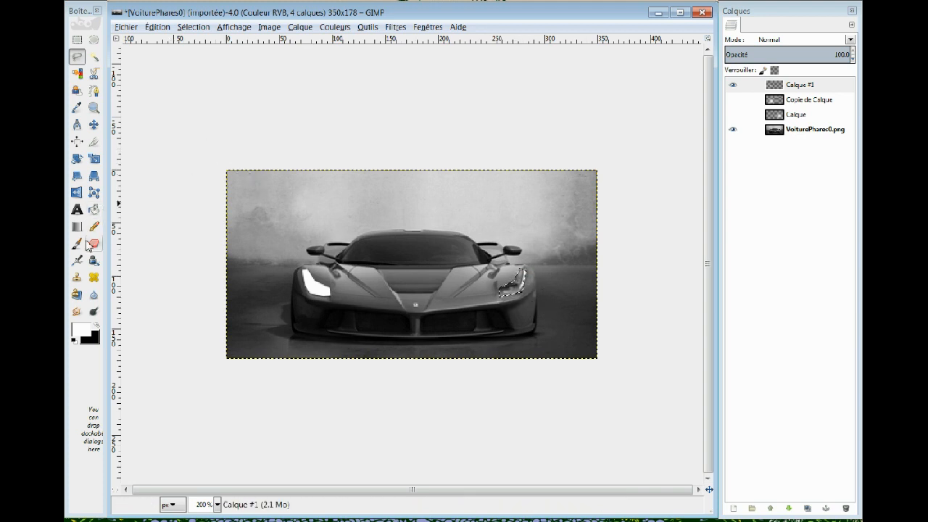
Step: Paint the selected right-side headlight white with the Paintbrush and clear the selection
left_click(77, 243)
mouse_move(522, 289)
left_mouse_down()
mouse_move(517, 282)
mouse_move(527, 279)
mouse_move(522, 289)
left_mouse_up()
left_click(193, 27)
left_click(208, 59)
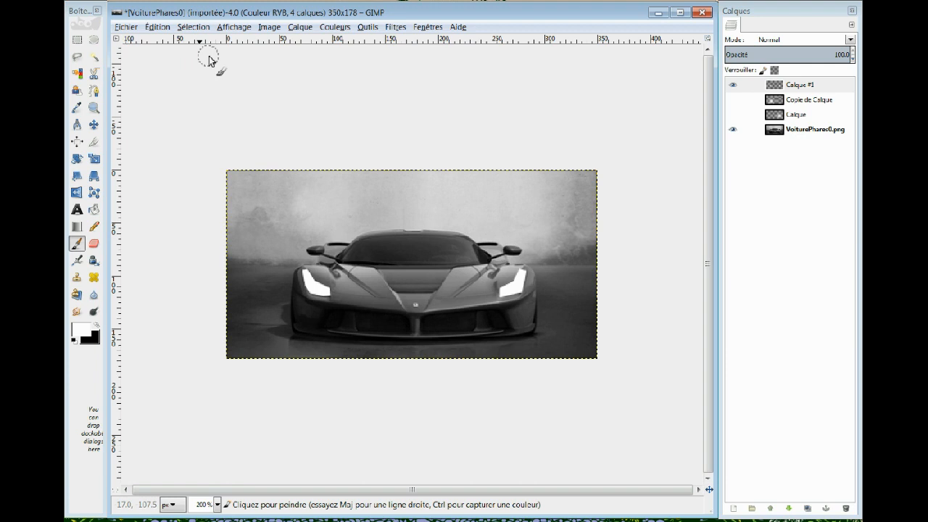
Step: Try a Gaussian blur with a 10 px horizontal and vertical radius on the white headlight layer
left_click(375, 29)
mouse_move(395, 27)
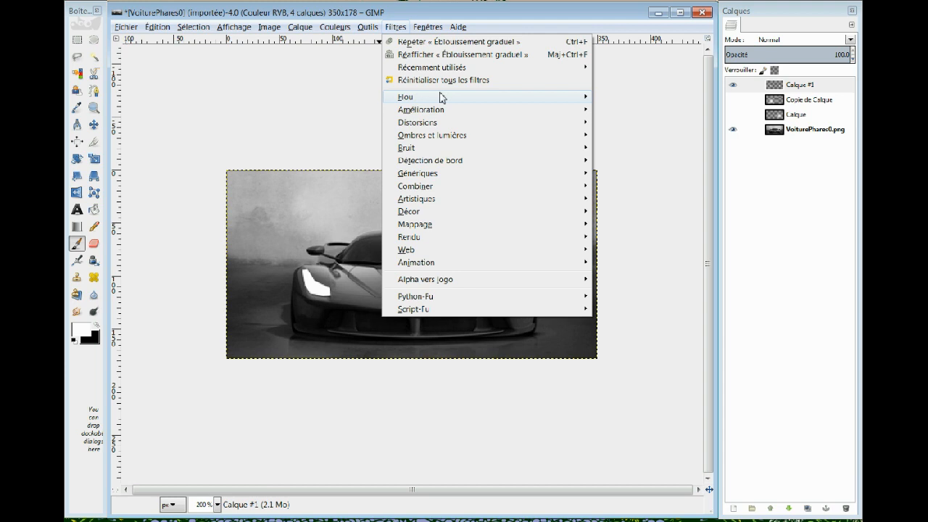
mouse_move(441, 98)
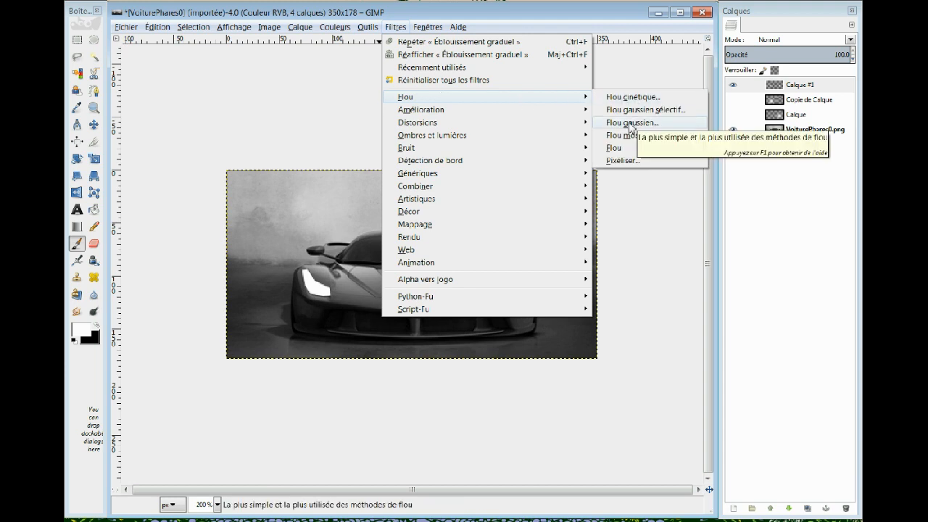
left_click(630, 125)
left_click_drag(472, 173, 626, 161)
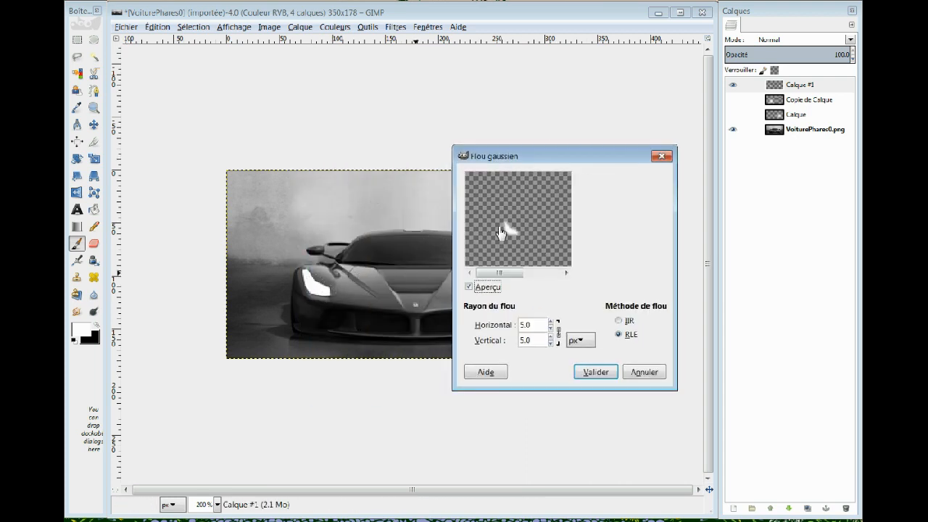
left_click_drag(539, 327, 466, 325)
key("Tab")
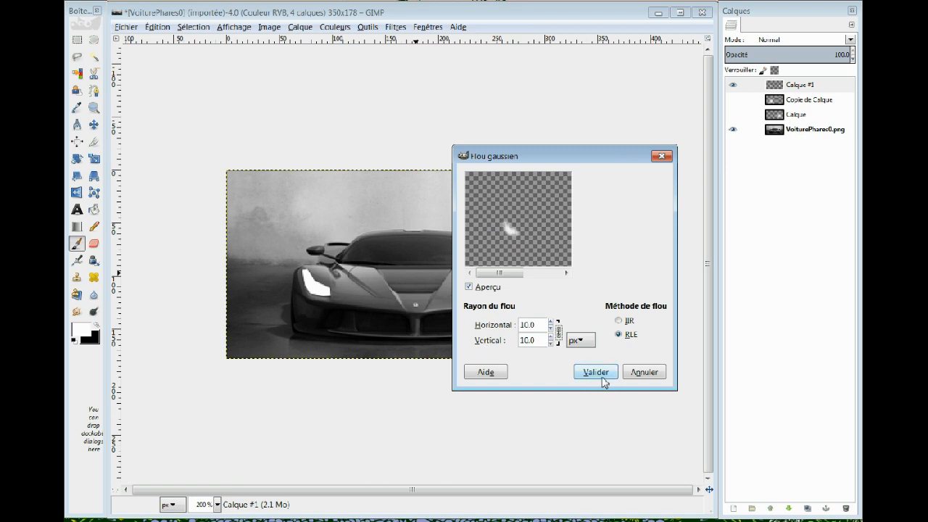
left_click(596, 372)
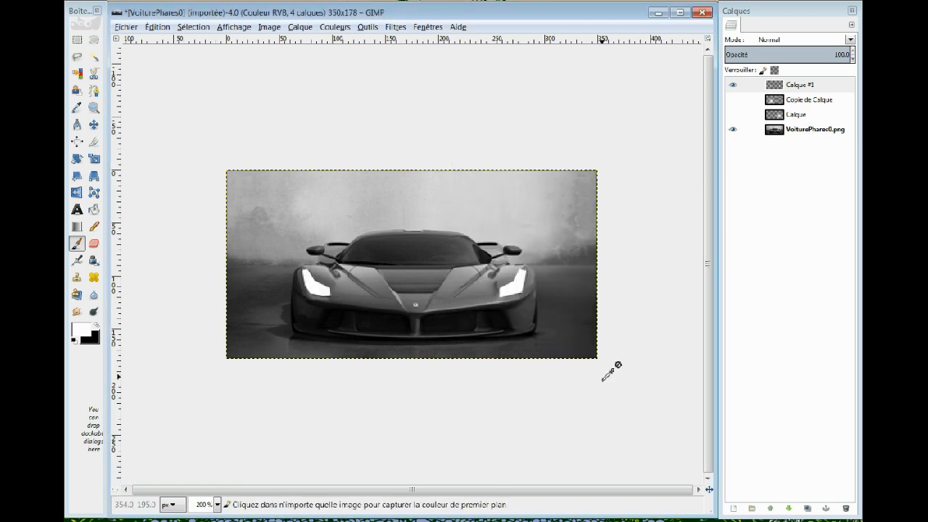
Step: Apply a Gaussian blur with a 5 px radius to the white headlight layer and set its opacity to 75
left_click(396, 28)
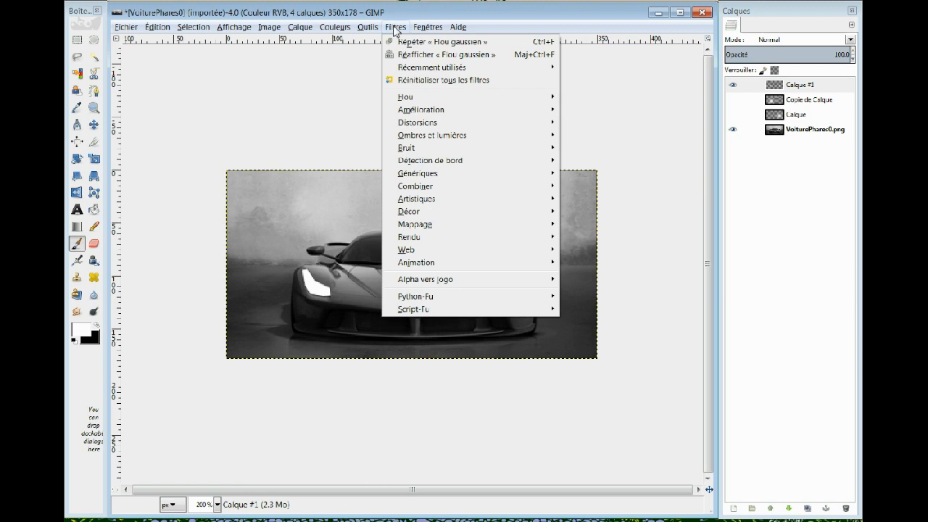
mouse_move(417, 97)
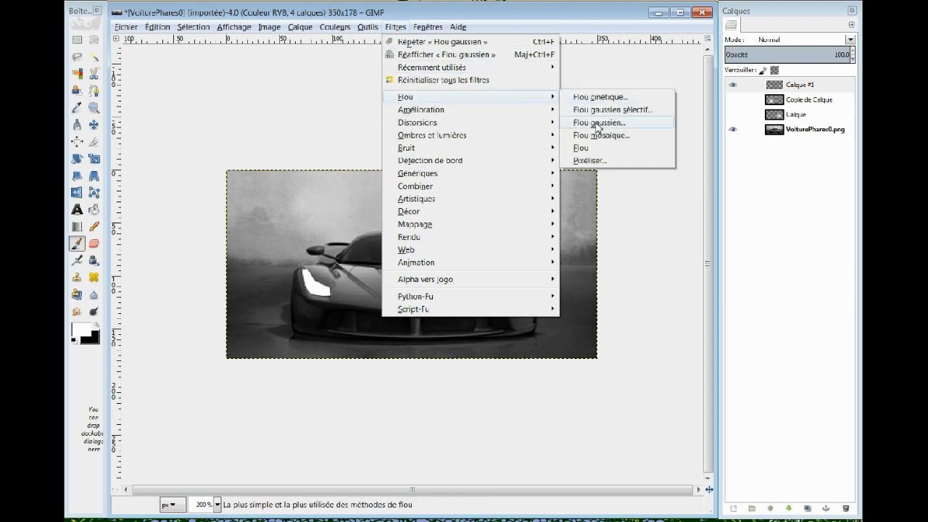
left_click(599, 124)
left_click_drag(423, 175, 606, 175)
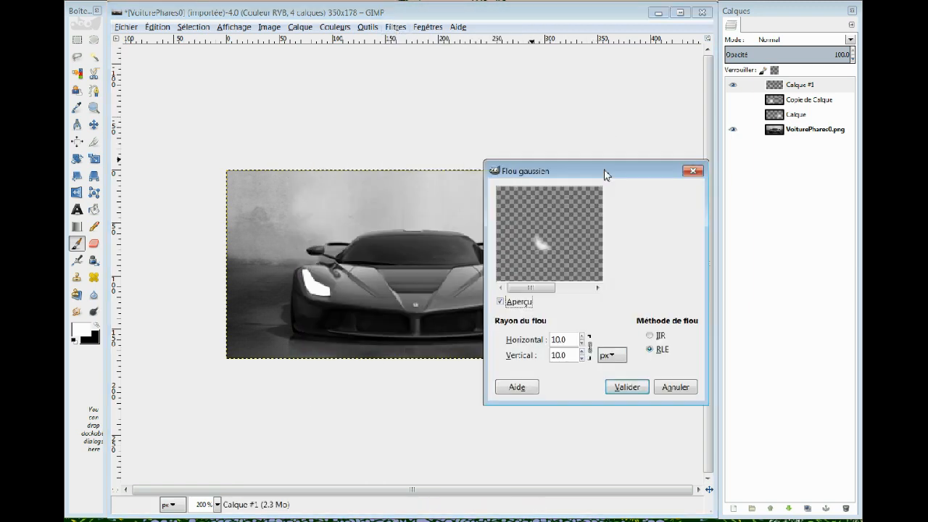
triple_click(560, 339)
type("5.0")
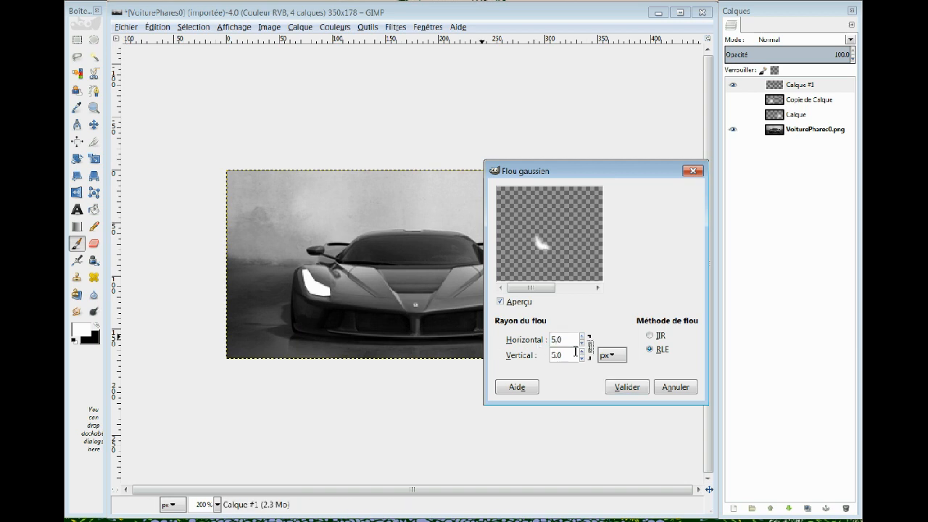
left_click(628, 387)
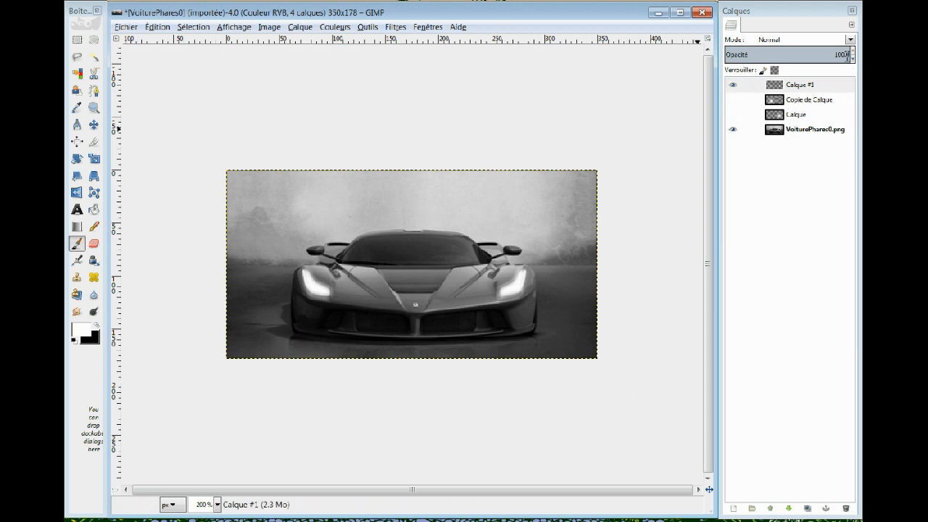
left_click_drag(848, 57, 842, 55)
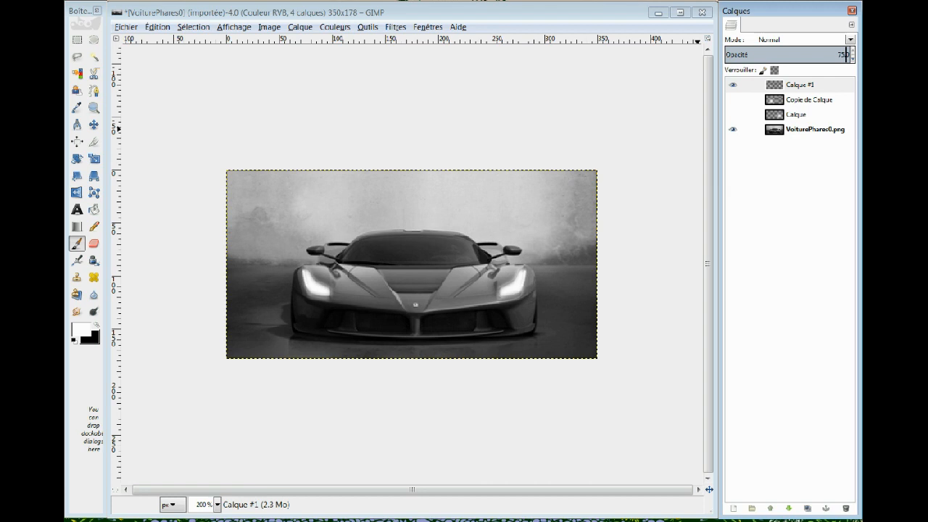
key("Return")
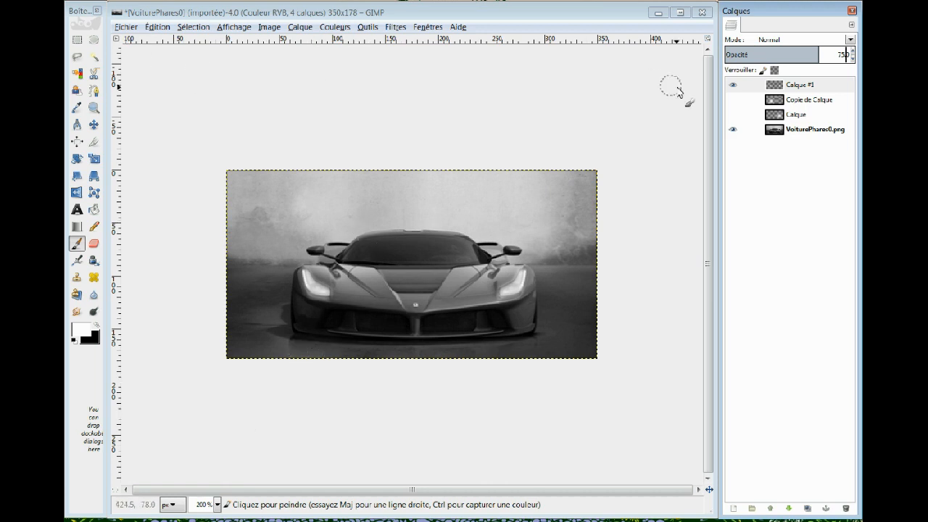
Step: Begin exporting the image in PNG format with the file name VoiturePhares1.png
left_click(127, 26)
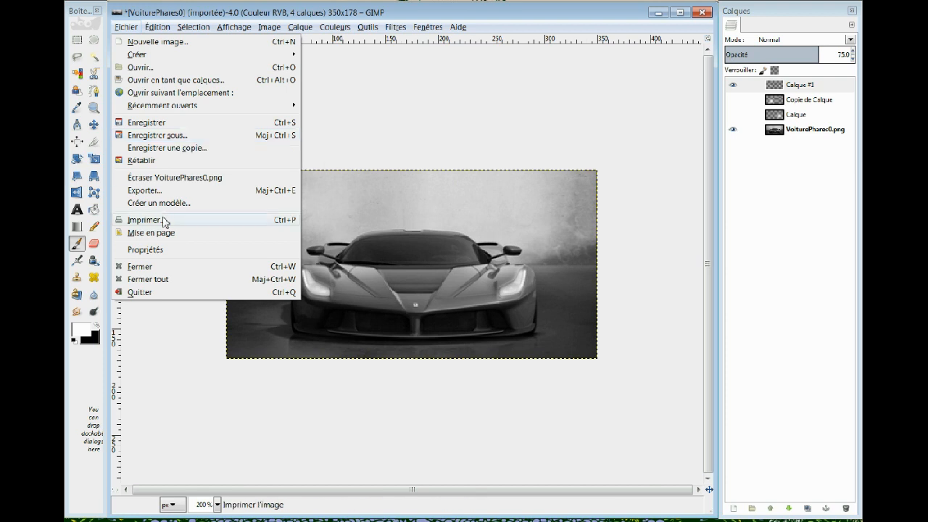
left_click(156, 190)
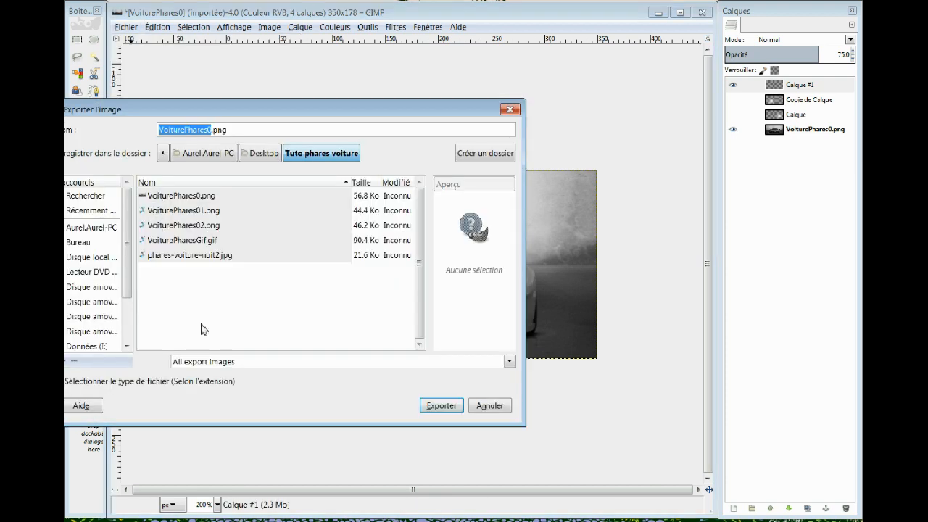
left_click(253, 367)
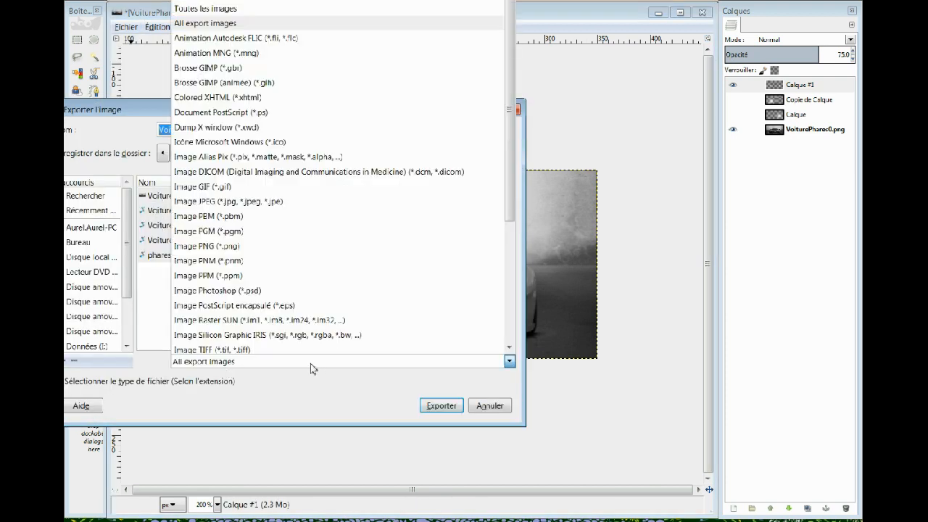
left_click(264, 247)
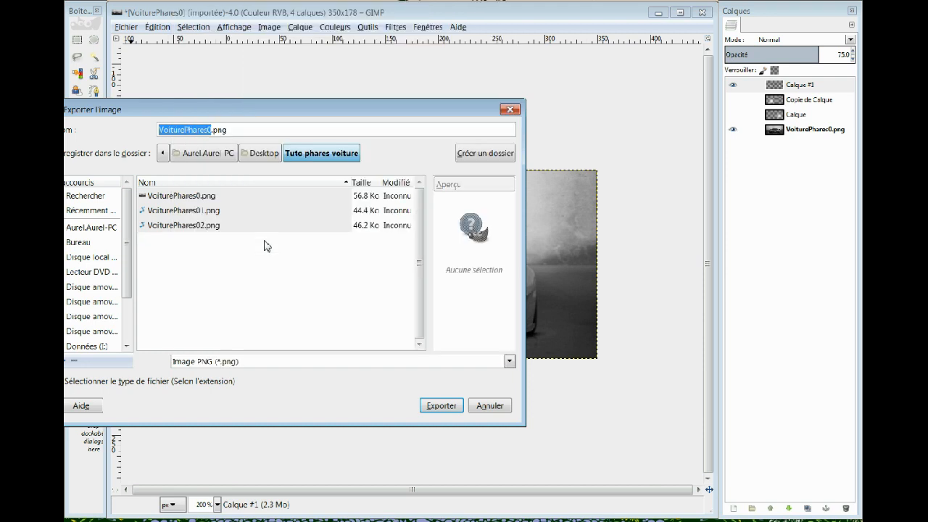
left_click(214, 129)
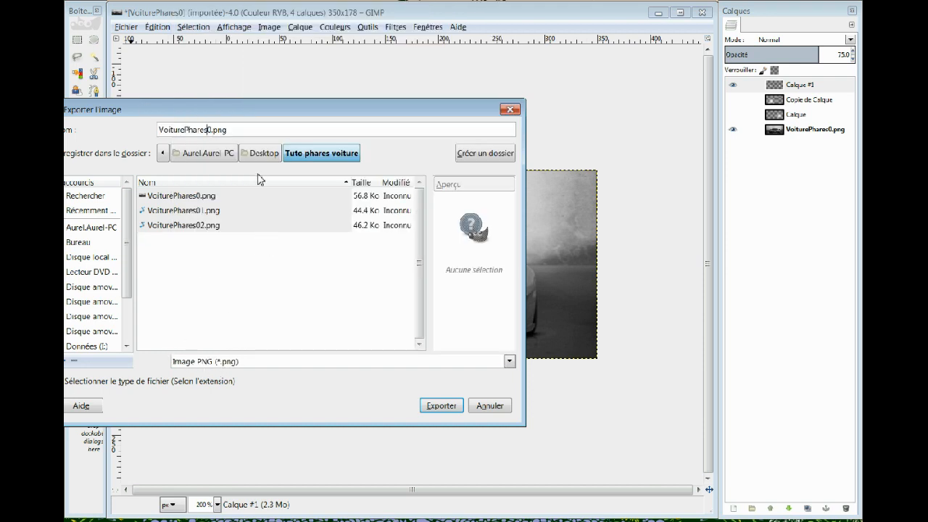
left_click(230, 252)
Step: Try to export VoiturePhares1.png to the Desktop folder
left_click(253, 154)
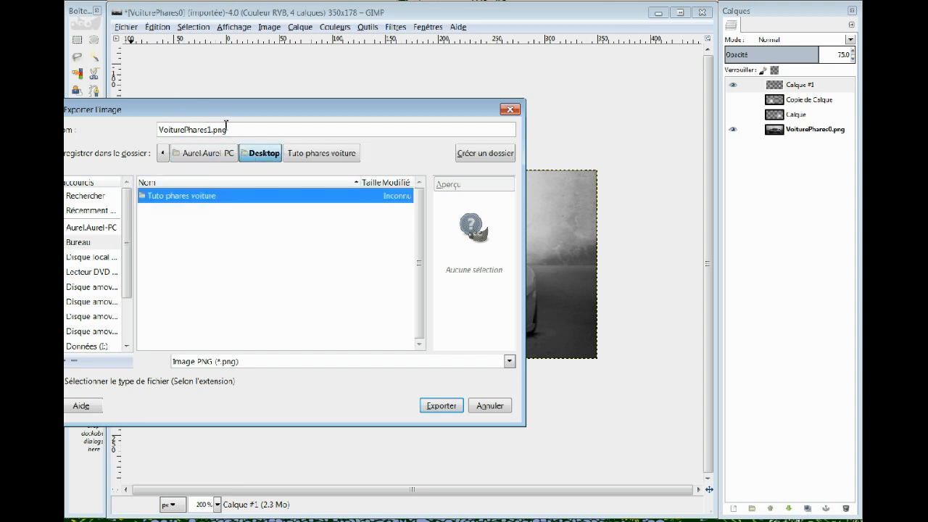
left_click(444, 410)
left_click(263, 152)
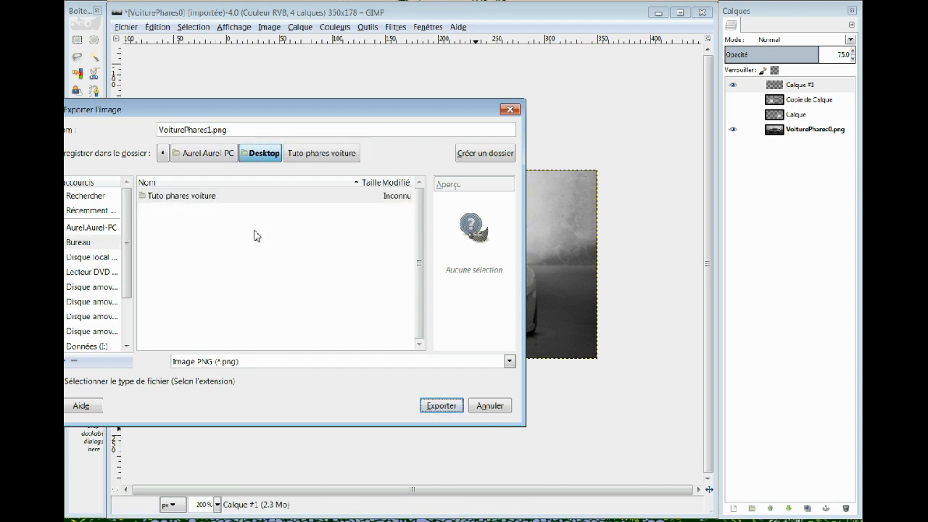
left_click(437, 407)
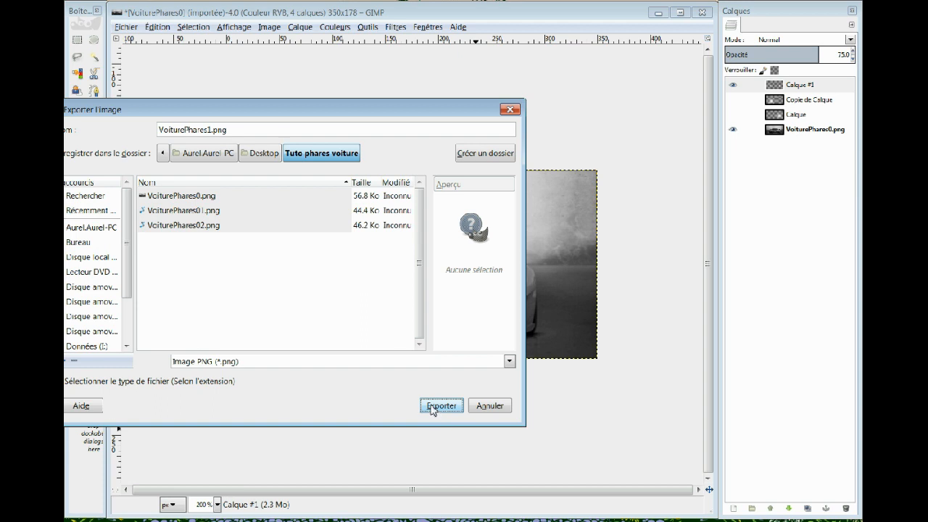
left_click(263, 153)
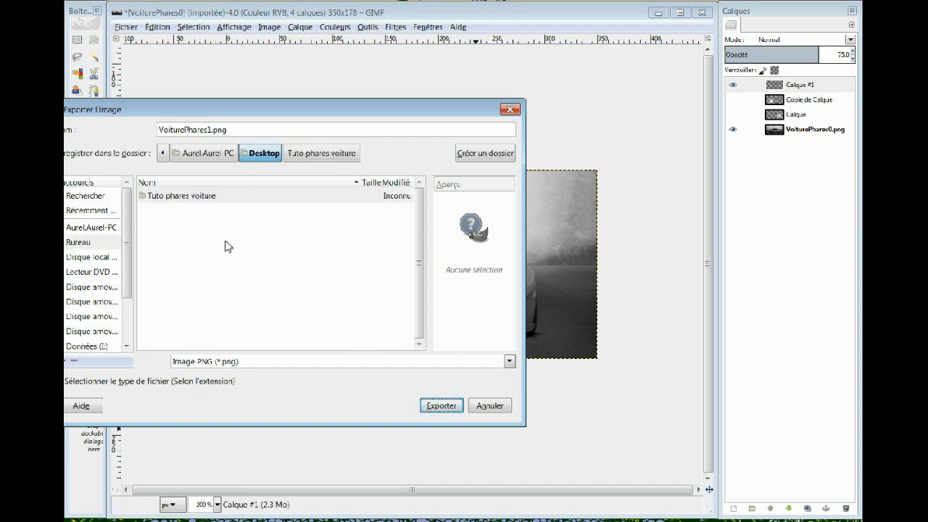
right_click(202, 223)
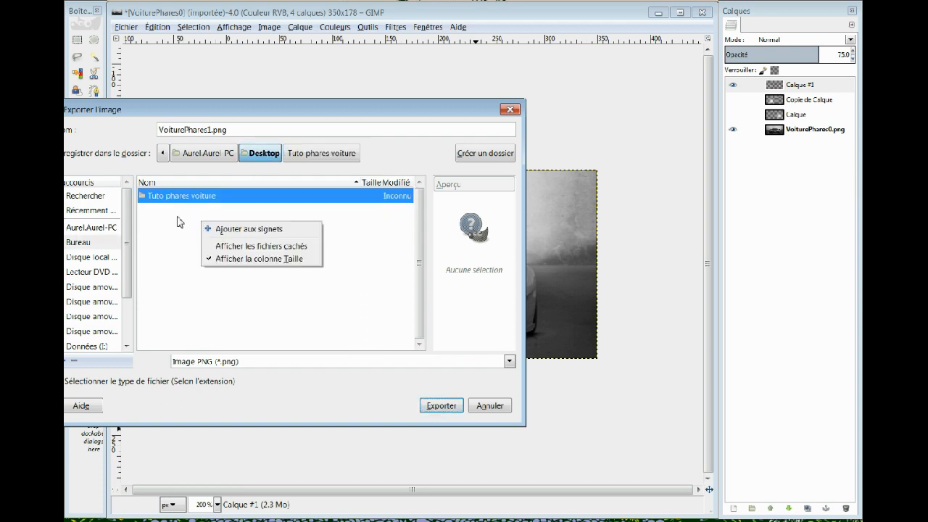
left_click(174, 215)
double_click(214, 132)
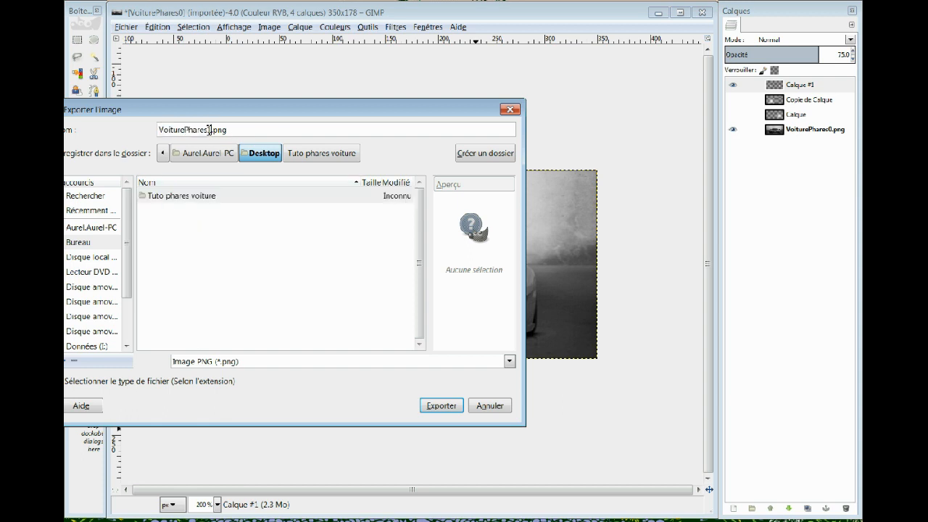
key("Right")
key("Left")
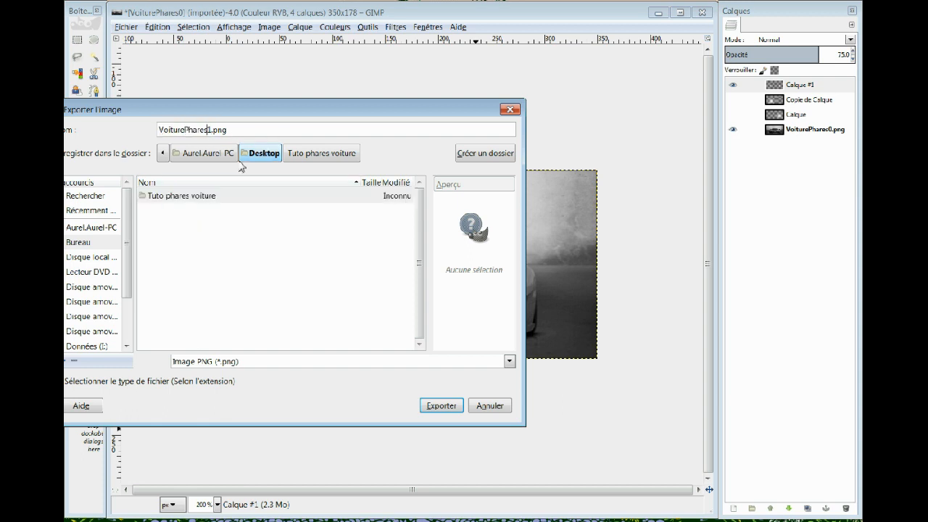
Step: Export the image as VoiturePhares1.png into the Tuto phares voiture folder
double_click(210, 197)
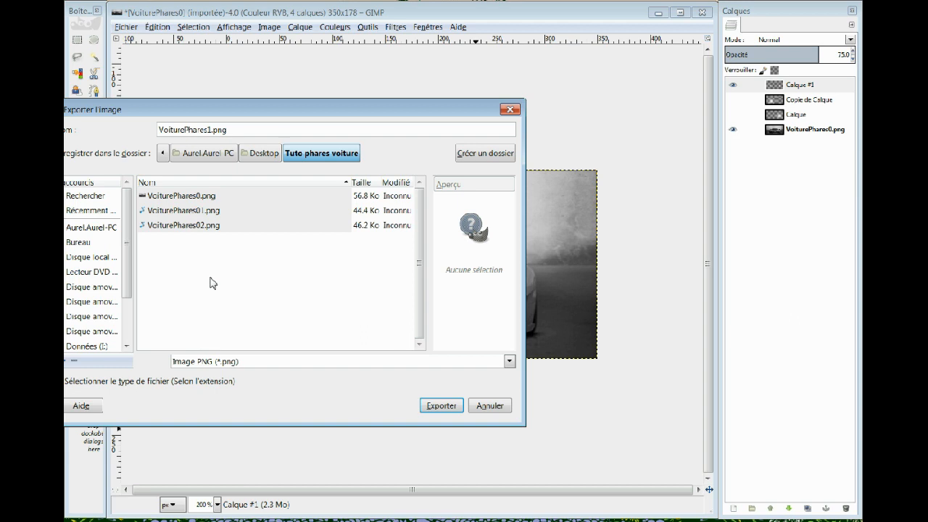
left_click(448, 407)
left_click(419, 378)
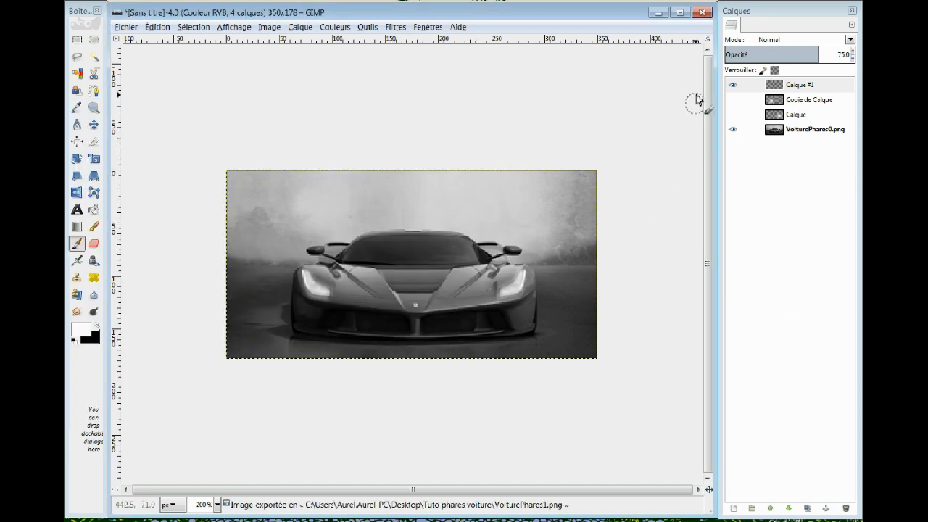
Step: Hide the white headlight layer Calque #1 and show both flare layers, Calque and Copie de Calque
left_click(733, 86)
left_click(732, 114)
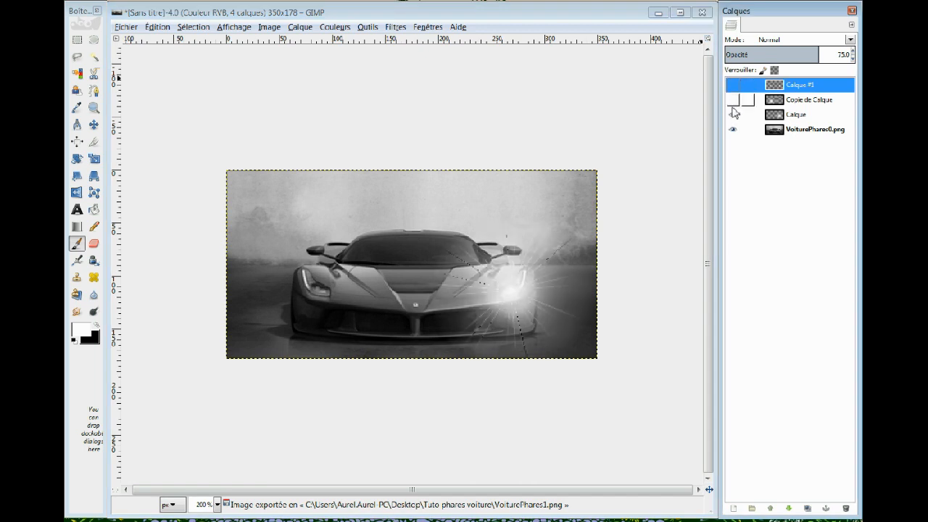
left_click(733, 99)
Step: Compare the flares with and without the white headlight layer Calque #1, leaving that layer shown
left_click(732, 86)
left_click(734, 85)
left_click(733, 86)
left_click(733, 86)
left_click(733, 86)
left_click(733, 86)
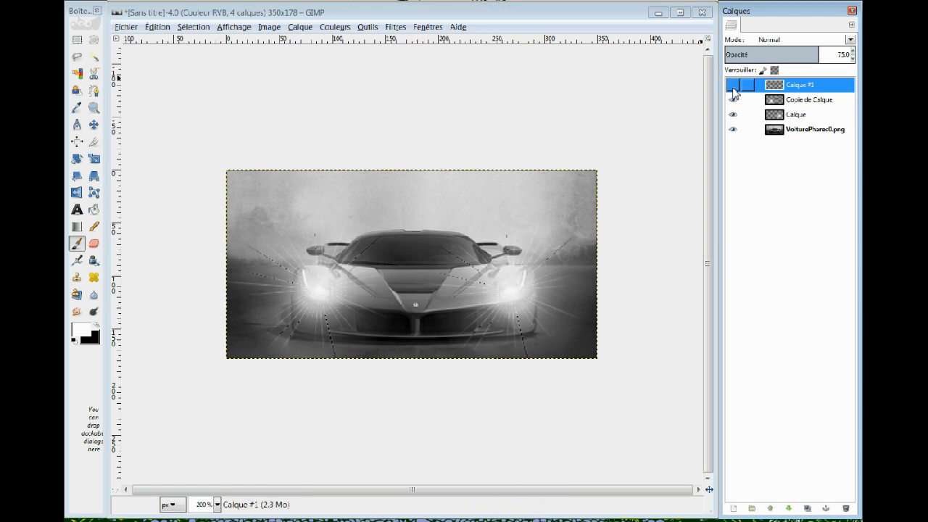
left_click(733, 85)
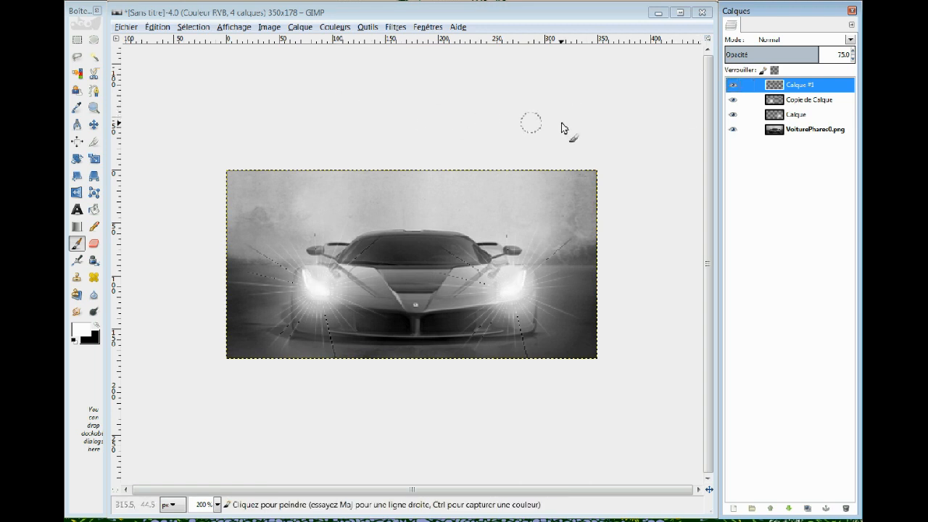
left_click(733, 86)
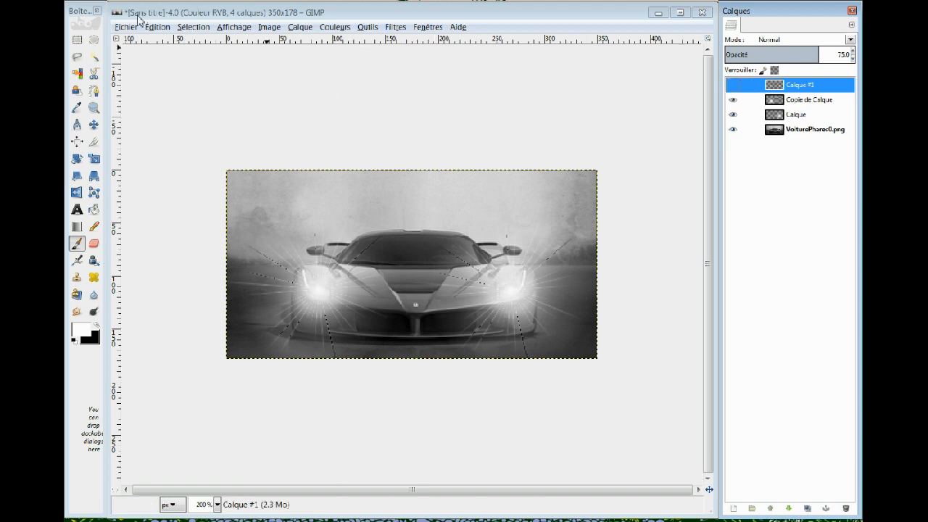
left_click(733, 85)
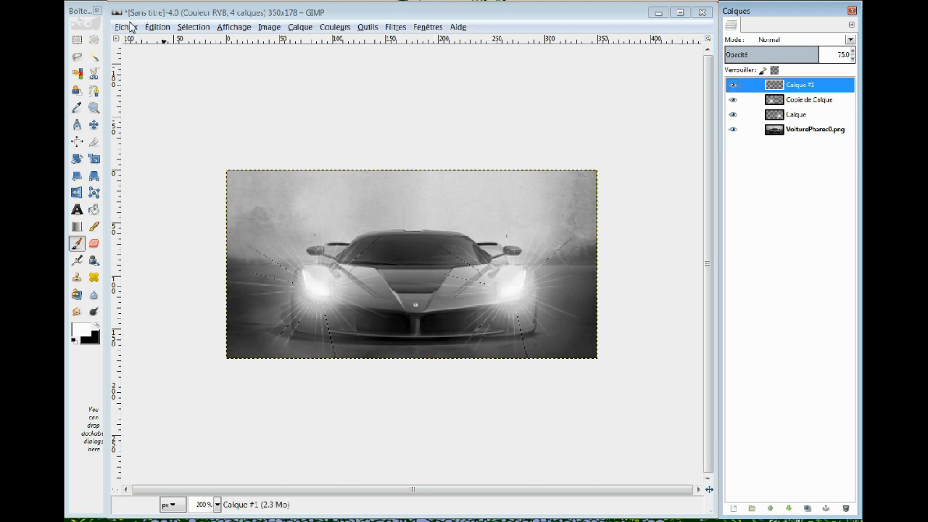
Step: Export the image with the flares and white headlight layer as VoiturePhares2.png into the Tuto phares voiture folder
left_click(129, 28)
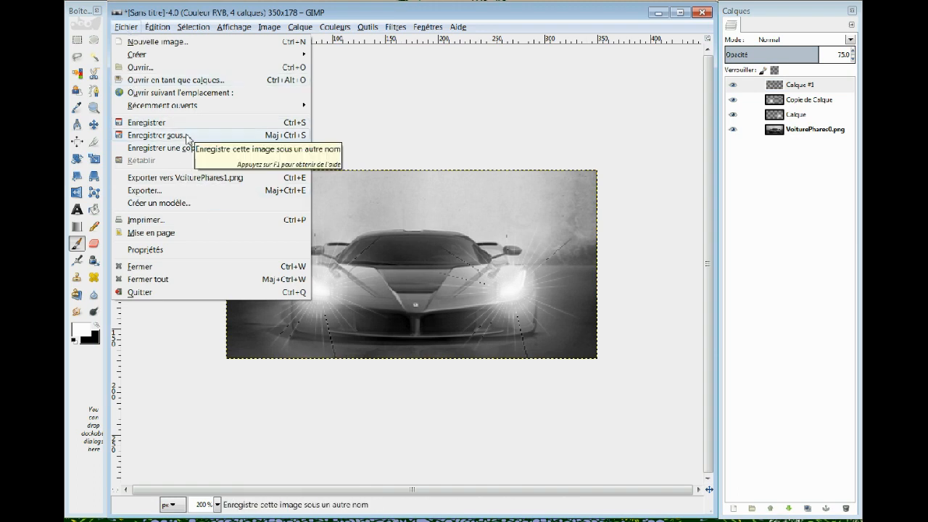
left_click(261, 191)
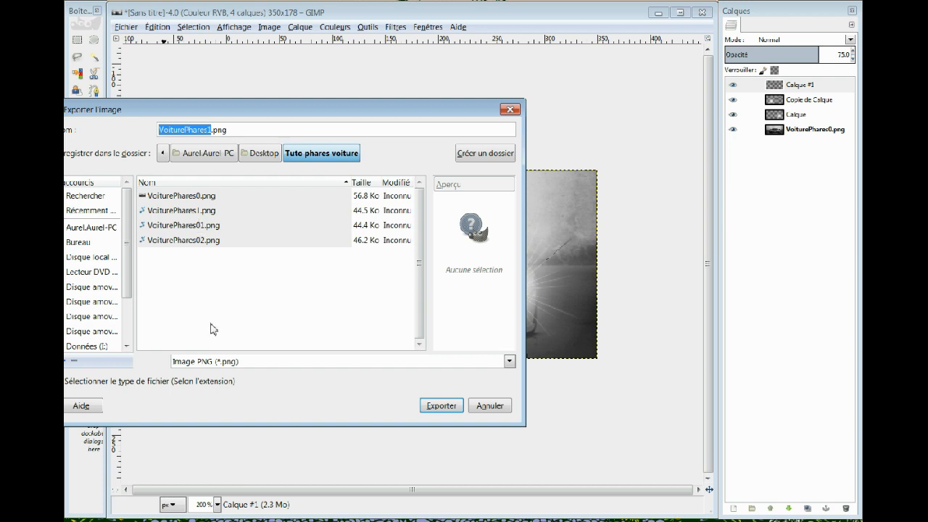
left_click(186, 241)
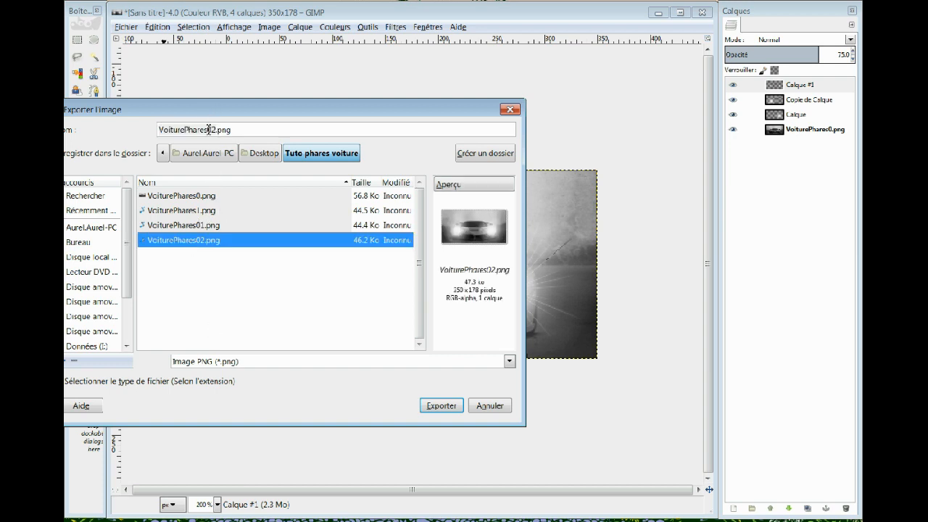
left_click(212, 129)
key("BackSpace")
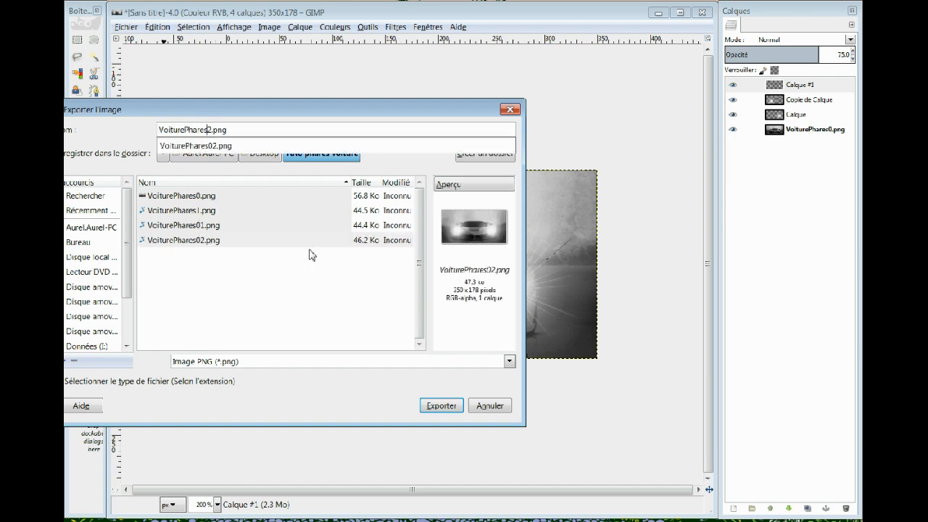
left_click(435, 406)
left_click(428, 382)
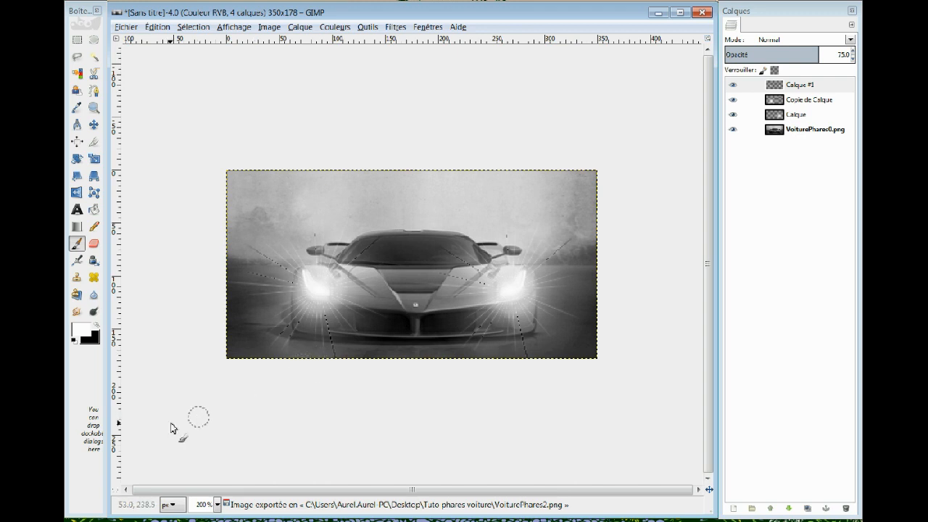
Step: Launch PhotoScape and open its animated GIF maker
key("super")
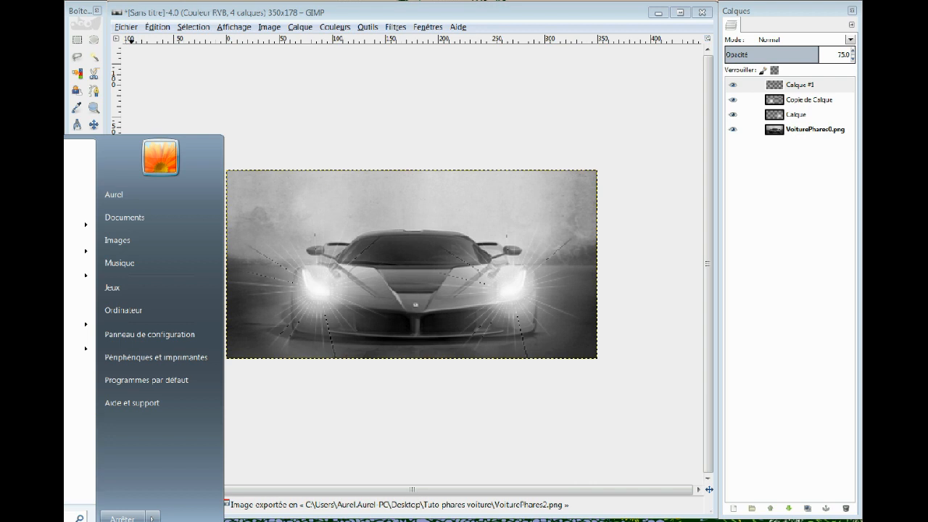
type("photo")
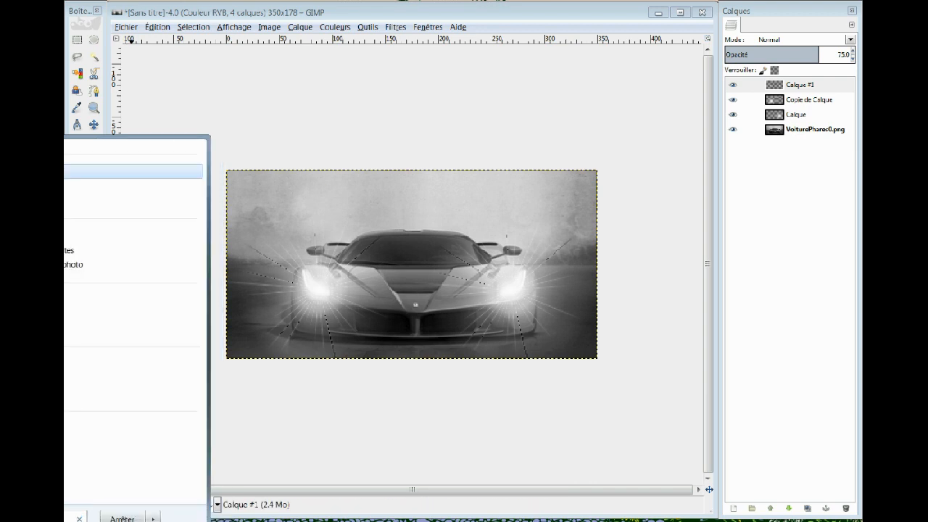
left_click(139, 174)
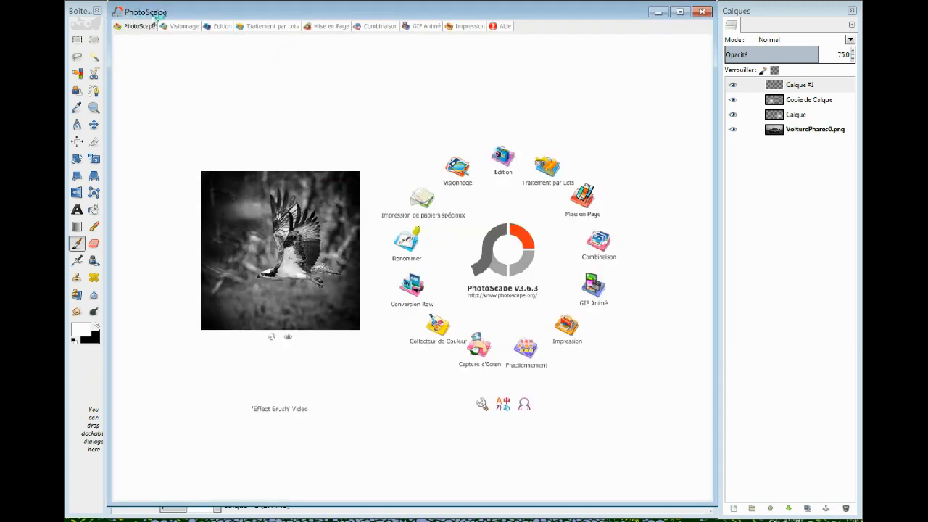
left_click(593, 287)
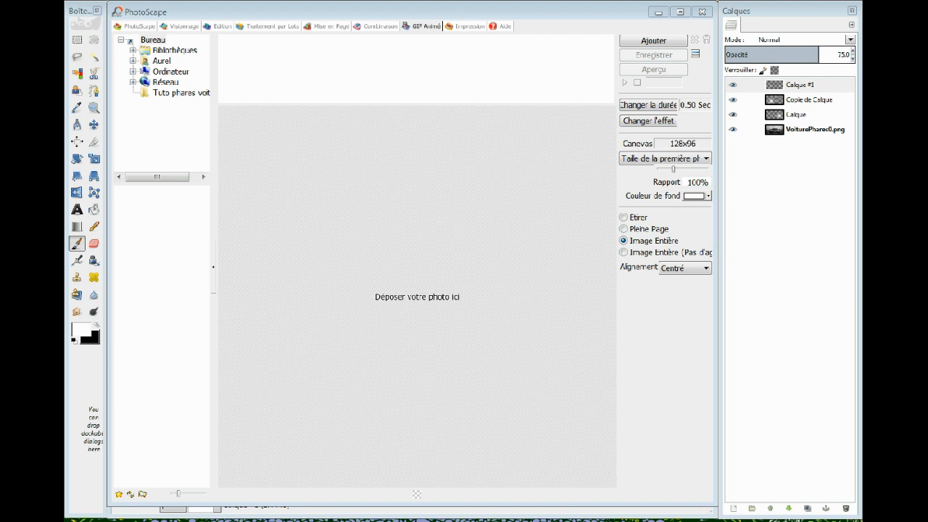
Step: Add the three exported car images as GIF frames, ordered headlights off, white headlights, then headlights with flares
left_click_drag(109, 220, 358, 251)
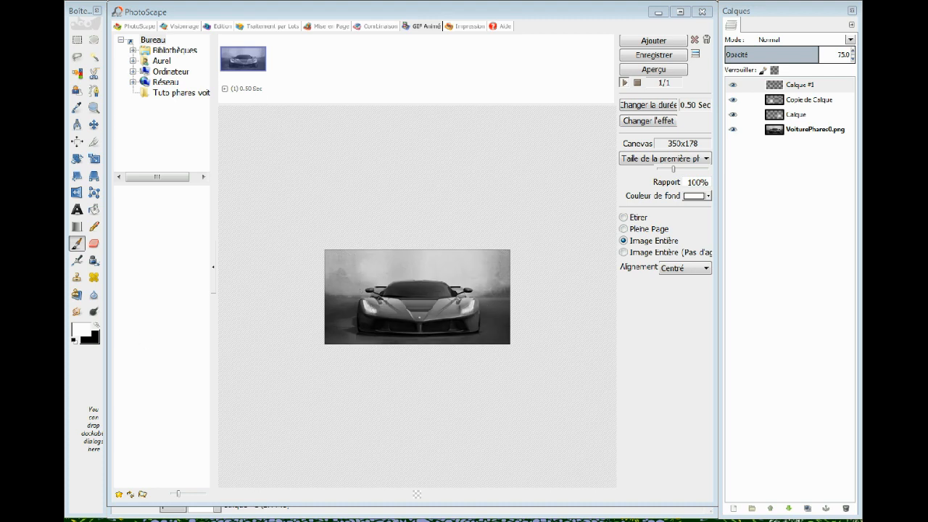
left_click_drag(328, 293, 371, 293)
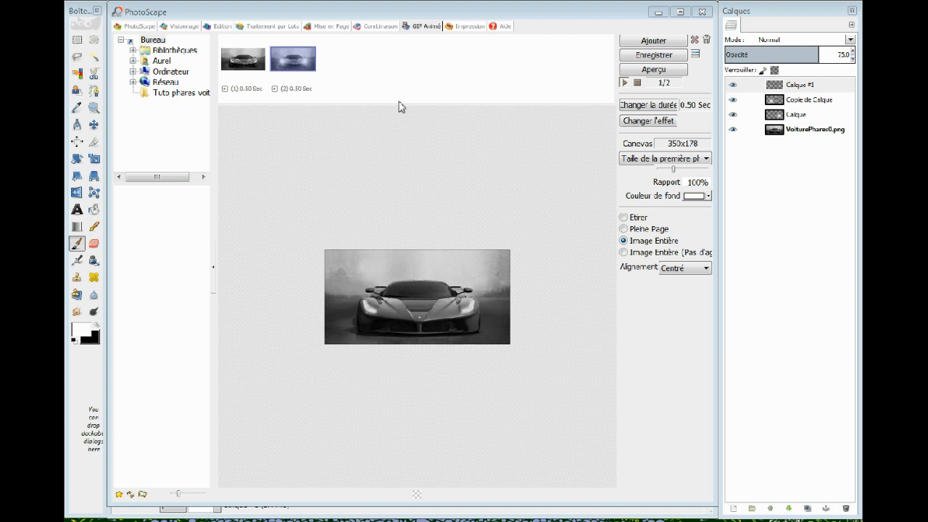
left_click(637, 84)
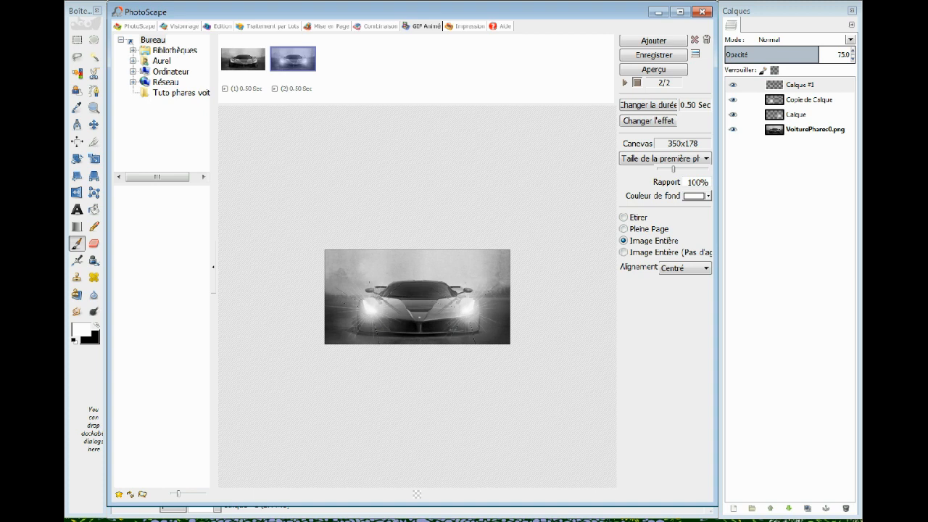
left_click_drag(344, 217, 340, 213)
left_click_drag(341, 63, 245, 63)
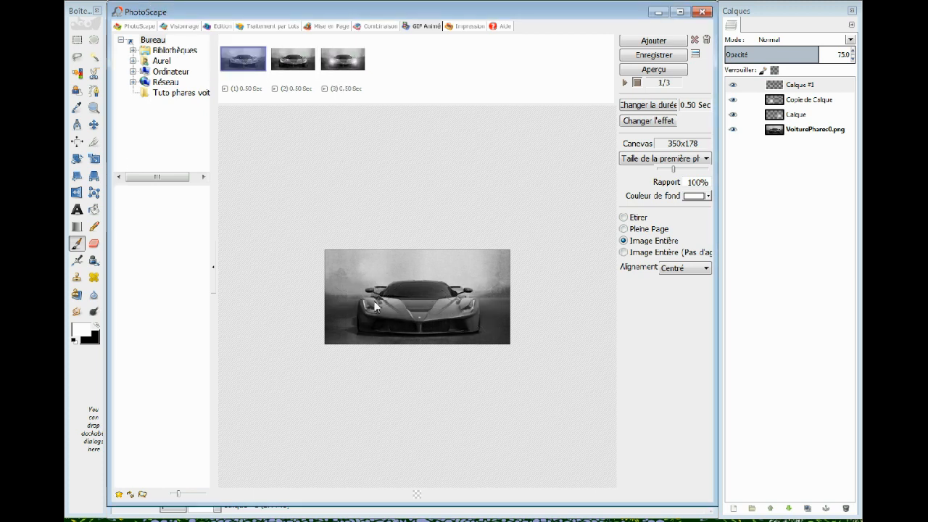
Step: Add the car image with white headlights but no flares again as the fourth frame, after the flare frame
left_click(280, 64)
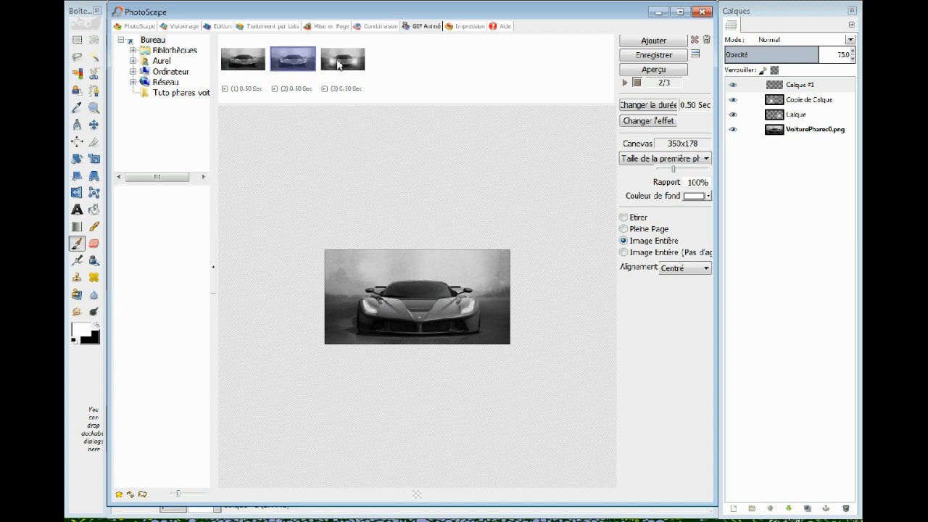
left_click(338, 64)
right_click(294, 64)
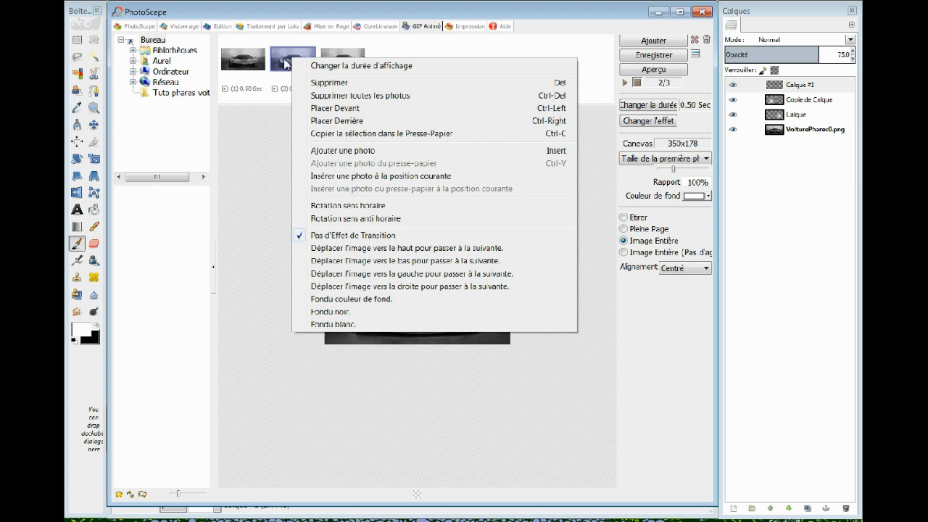
left_click(280, 63)
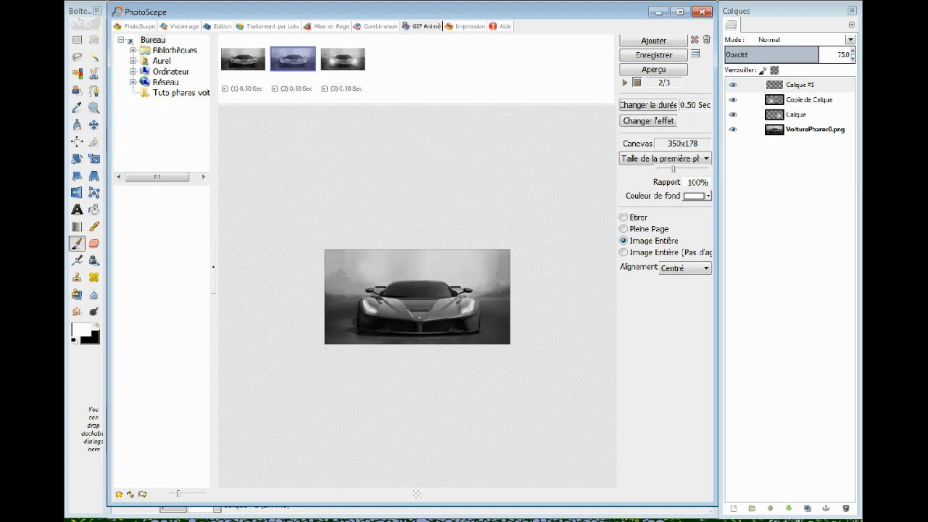
left_click_drag(145, 182, 427, 90)
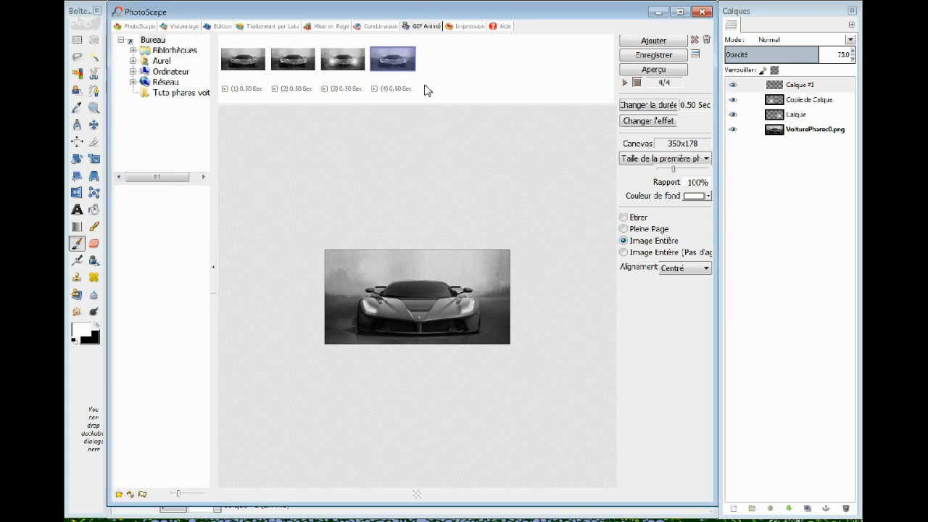
Step: Check the four frames one by one, then play the animation and stop it
left_click(244, 68)
left_click(297, 64)
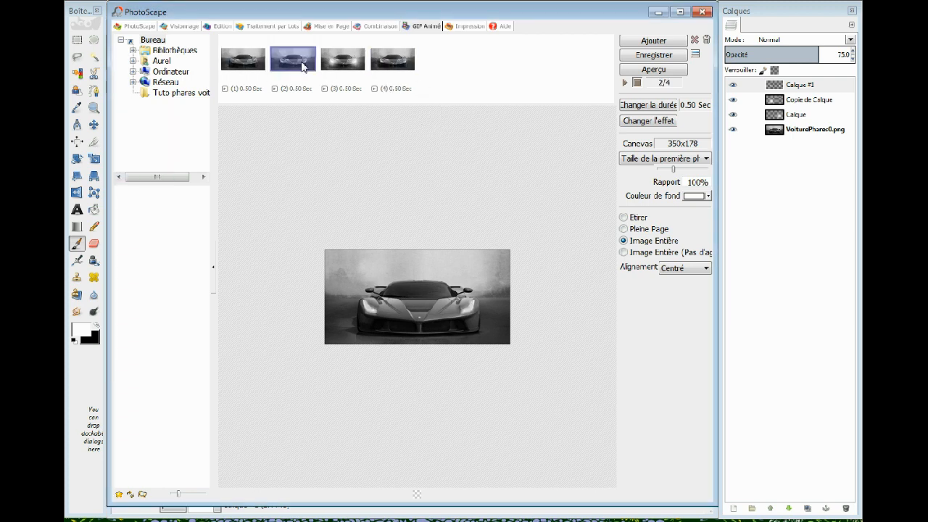
left_click(324, 64)
left_click(390, 64)
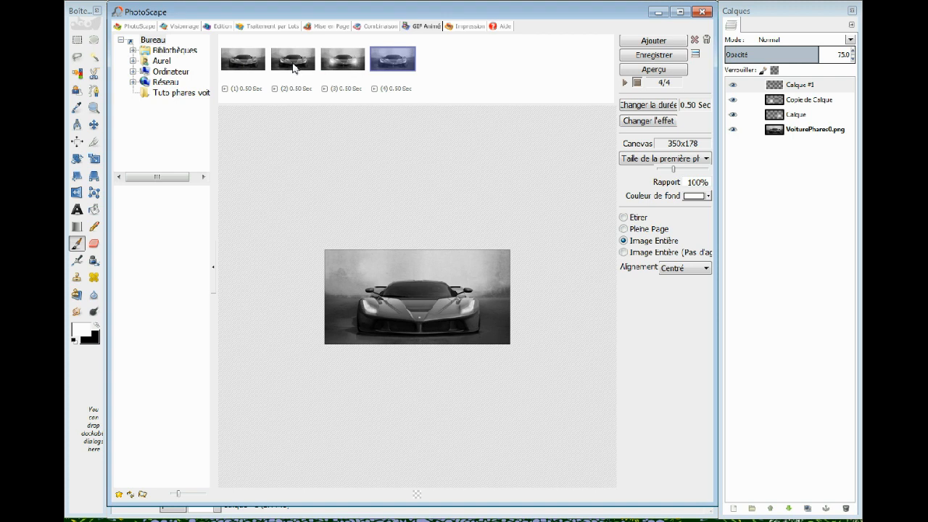
left_click(247, 69)
left_click(626, 84)
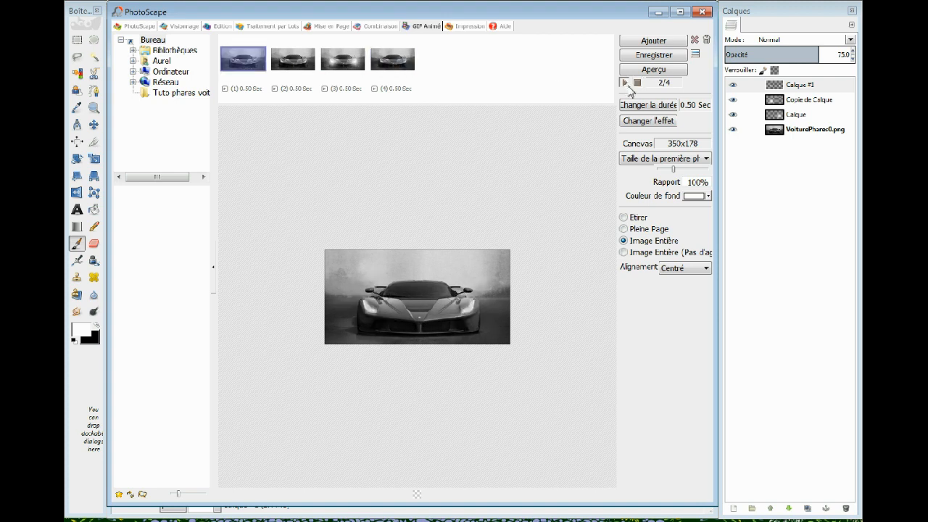
left_click(636, 84)
Step: Set the display duration of the second and fourth frames to 5 hundredths of a second and preview the animation
left_click(298, 75)
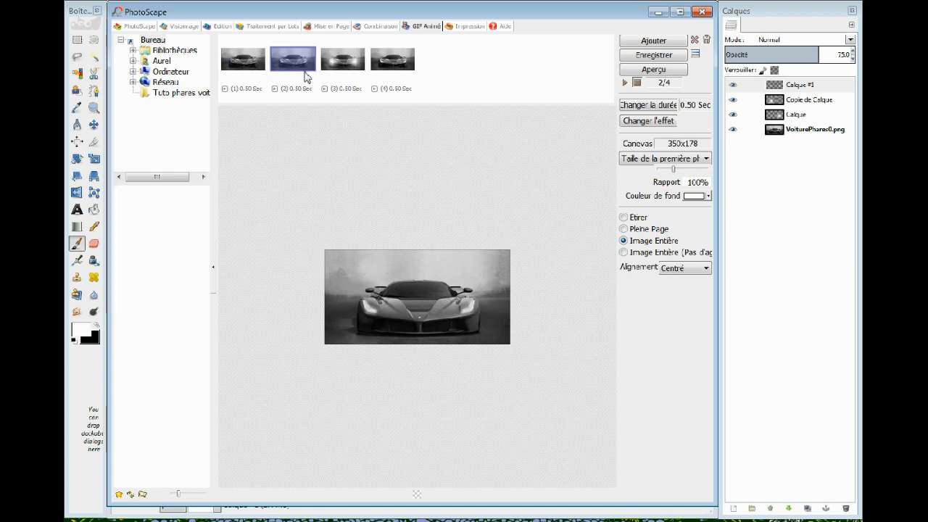
left_click(397, 74, "ctrl")
right_click(277, 89)
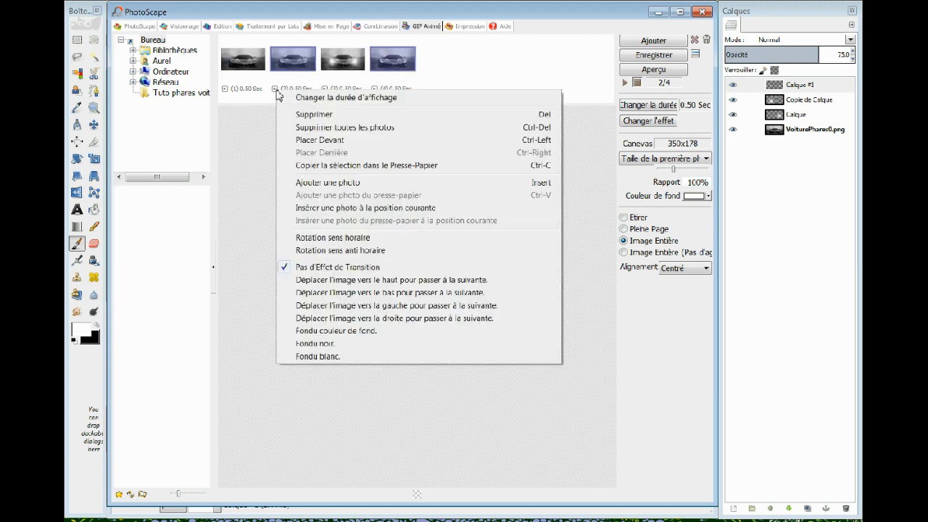
left_click(314, 100)
type("4")
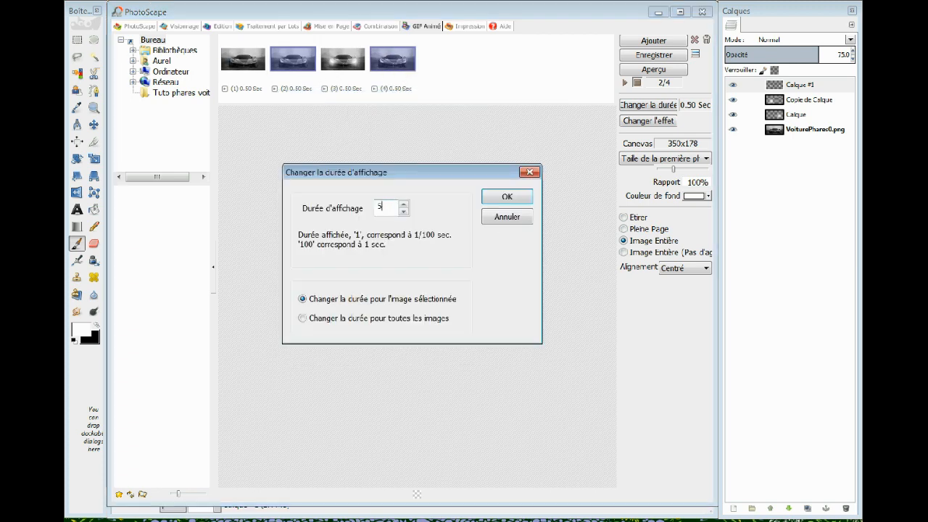
left_click(490, 202)
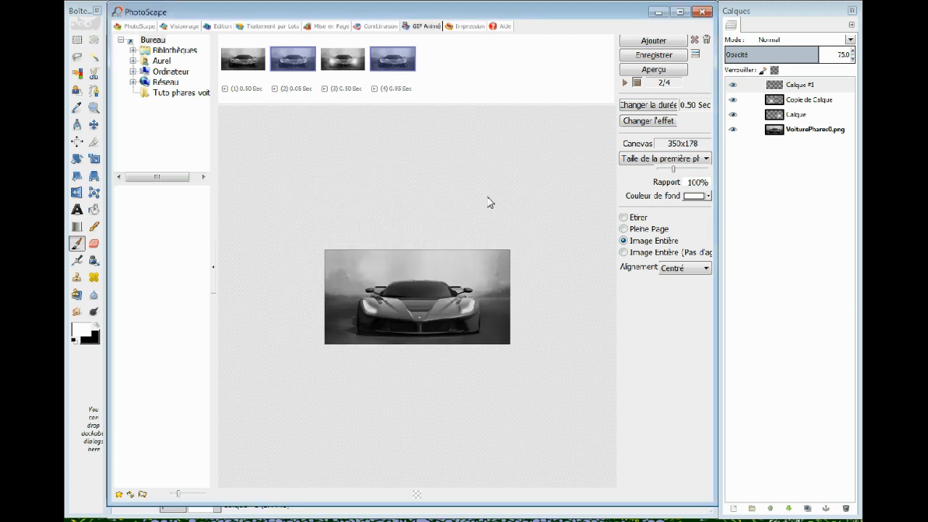
left_click(240, 63)
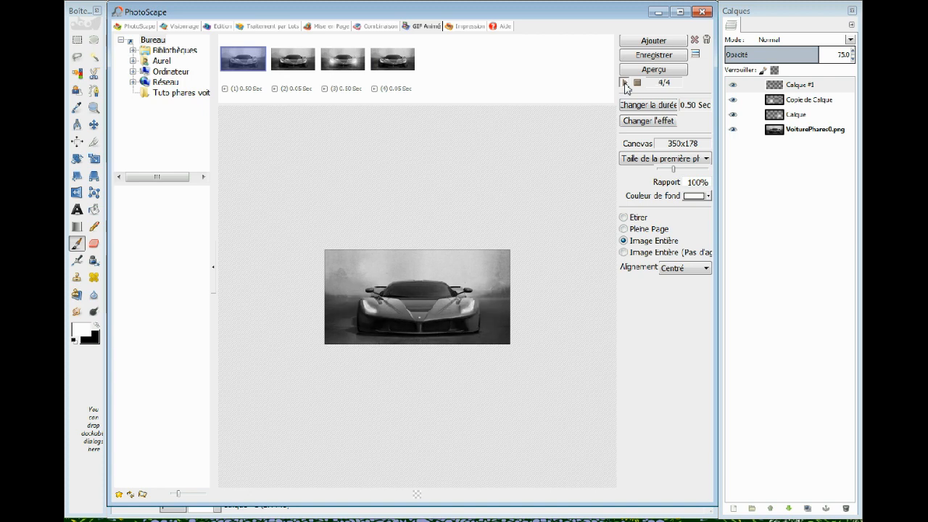
left_click(637, 86)
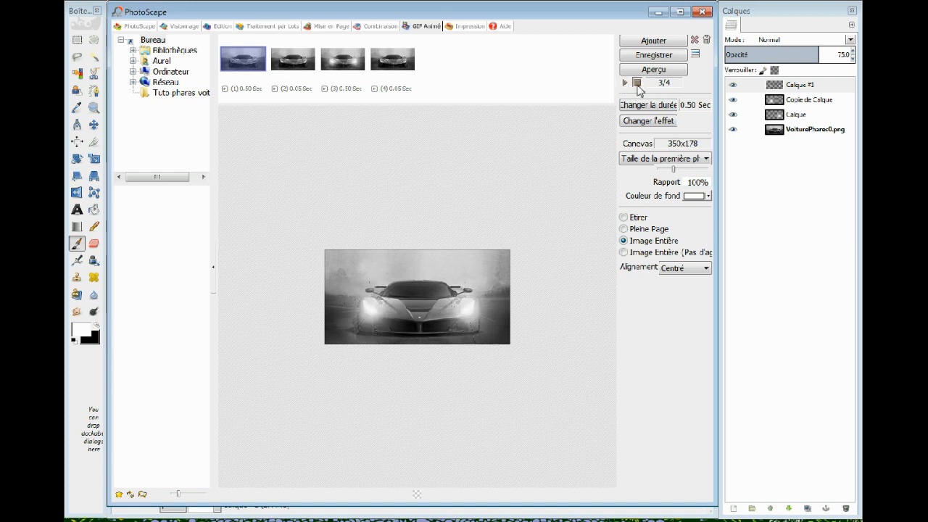
Step: Save the animation as the GIF file VoiturePharesGif1 in the Tuto phares voiture folder
left_click(640, 57)
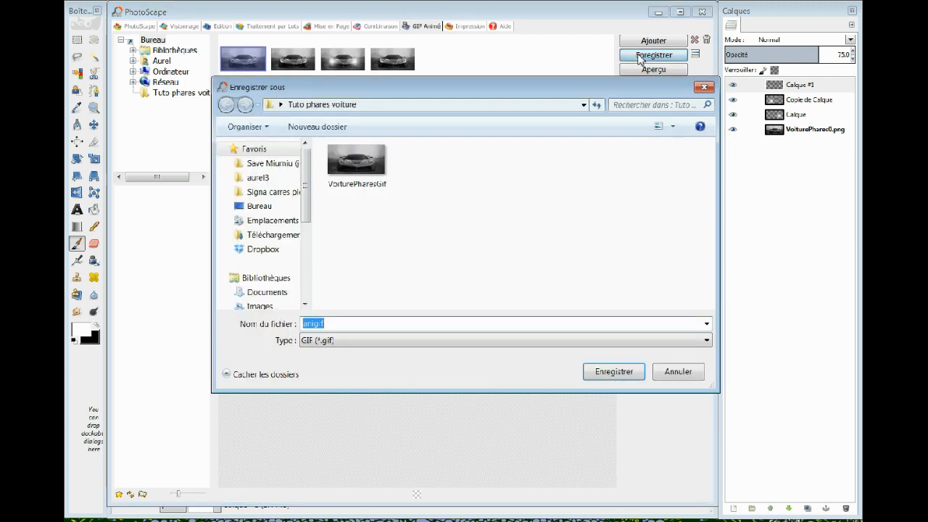
left_click(356, 162)
left_click(387, 323)
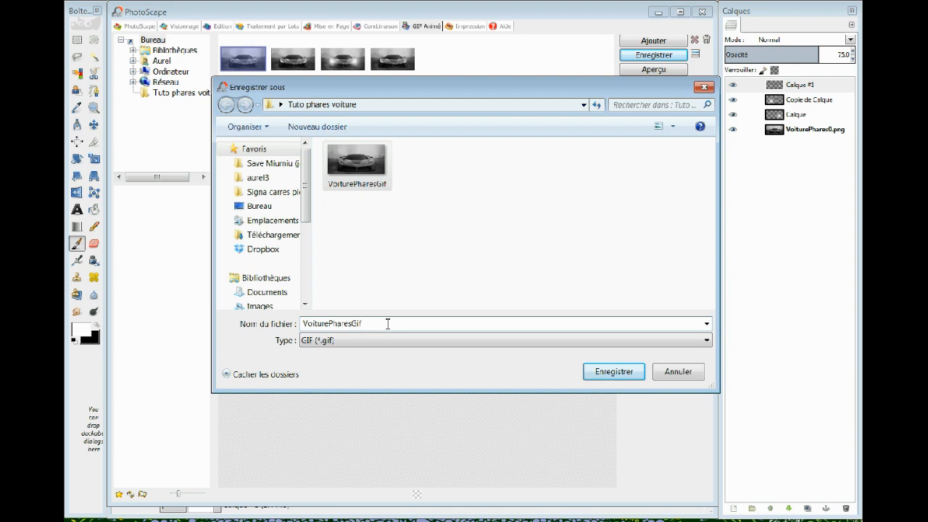
type("1")
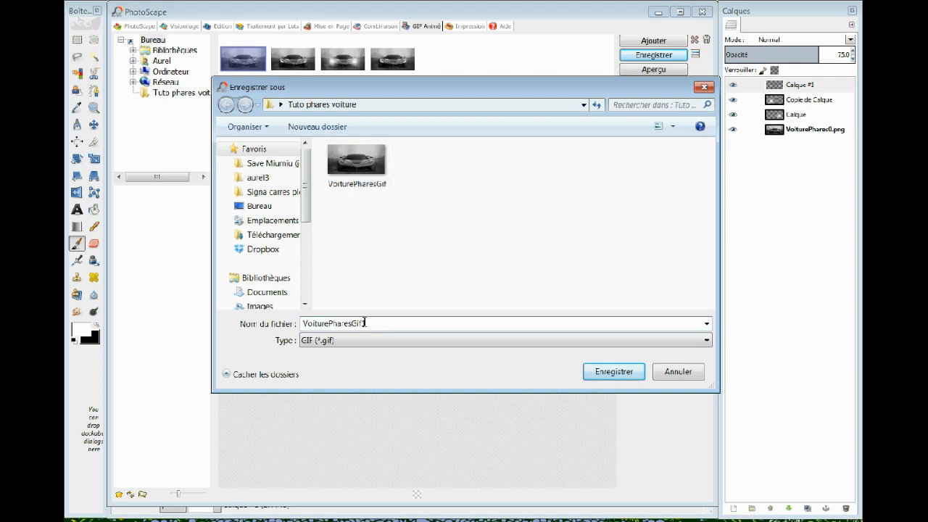
left_click(615, 371)
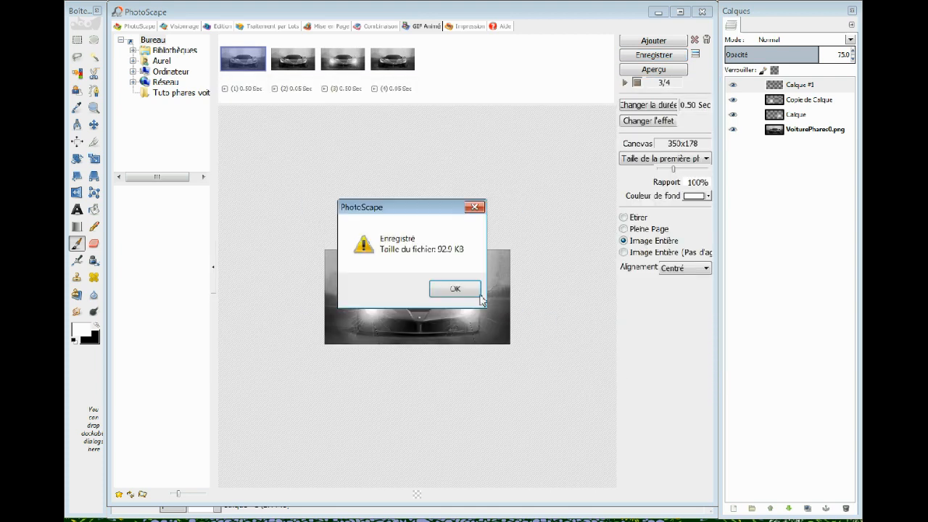
left_click(460, 290)
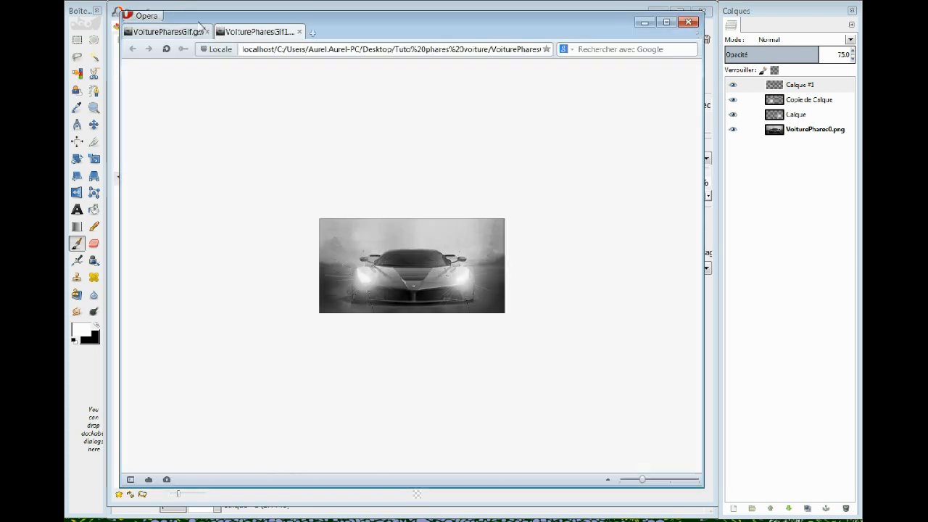
Step: View VoiturePharesGif1 in Opera, closing the tab of the older VoiturePharesGif
left_click(207, 32)
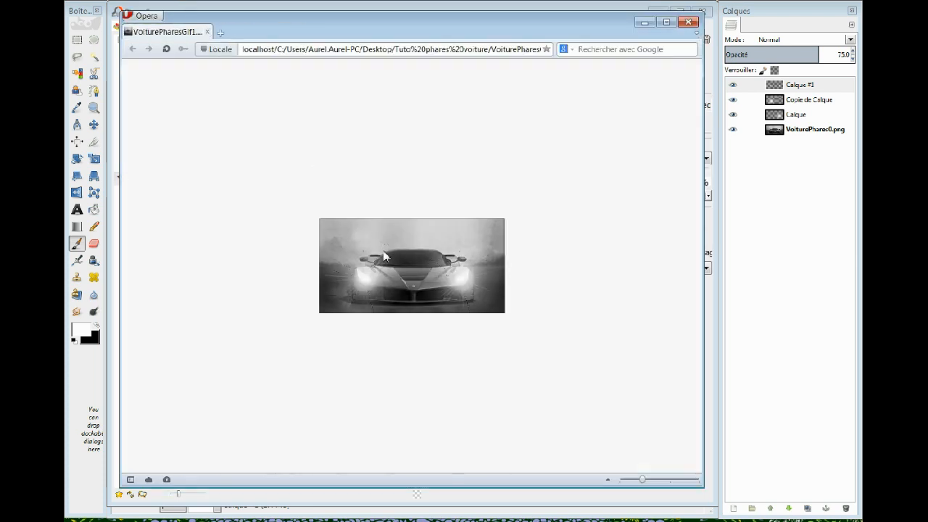